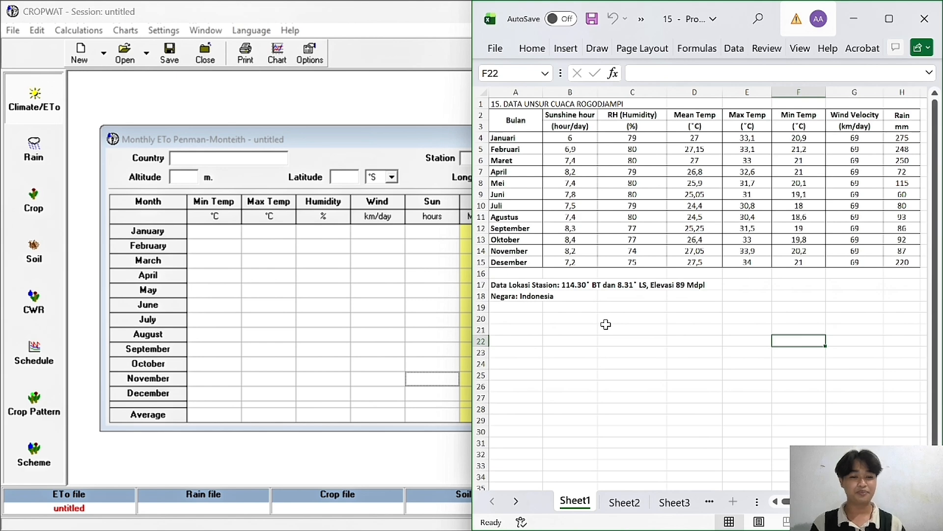
{"action": "left_click", "coordinate": [663, 330]}
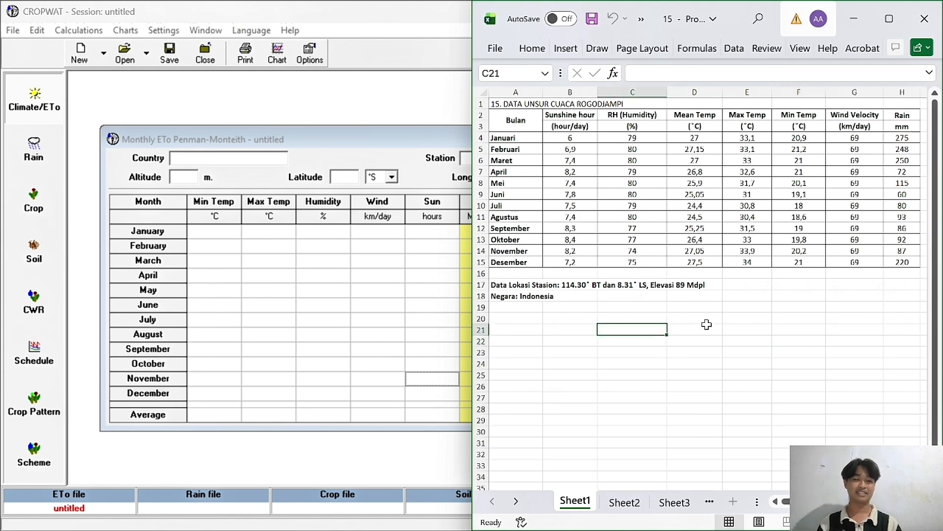
{"action": "left_click", "coordinate": [617, 308]}
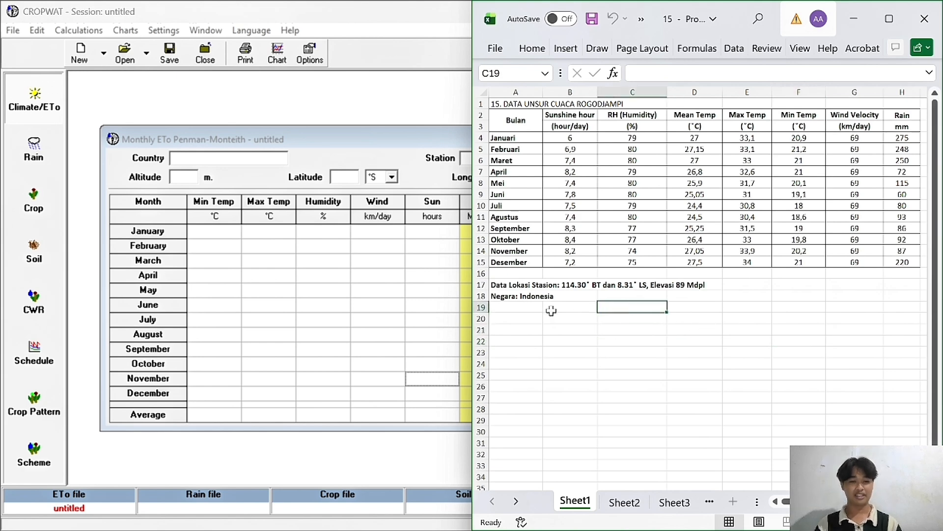
{"action": "left_click", "coordinate": [432, 320]}
{"action": "key", "text": "alt+Tab"}
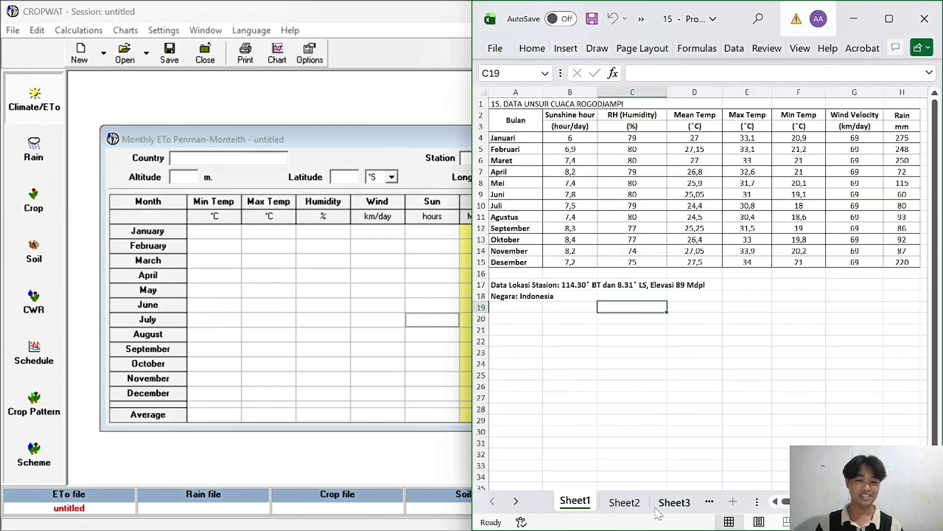
{"action": "mouse_move", "coordinate": [638, 513]}
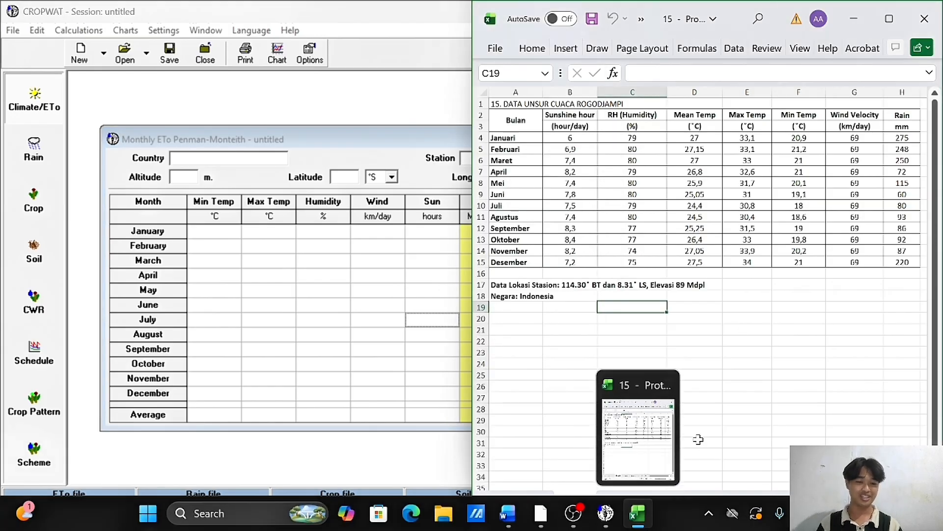
{"action": "left_click", "coordinate": [310, 266]}
{"action": "left_click", "coordinate": [686, 307]}
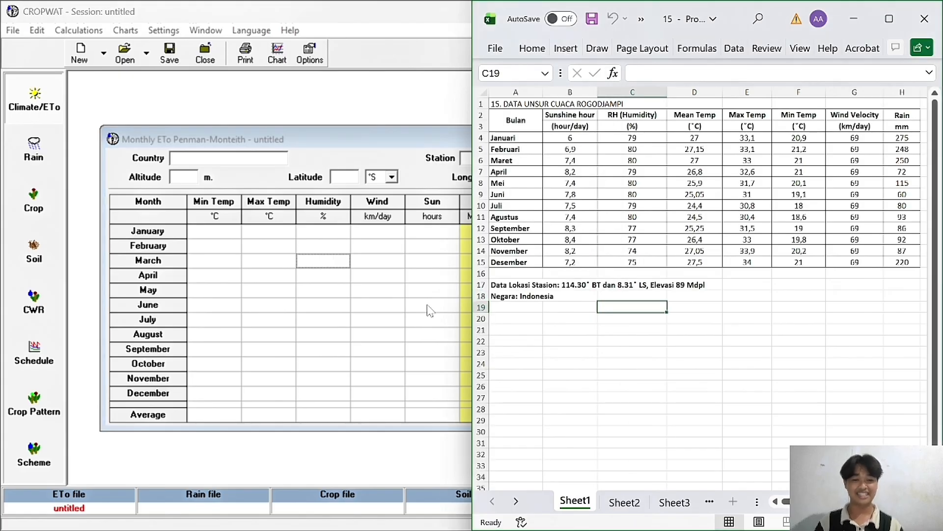
{"action": "left_click", "coordinate": [637, 330]}
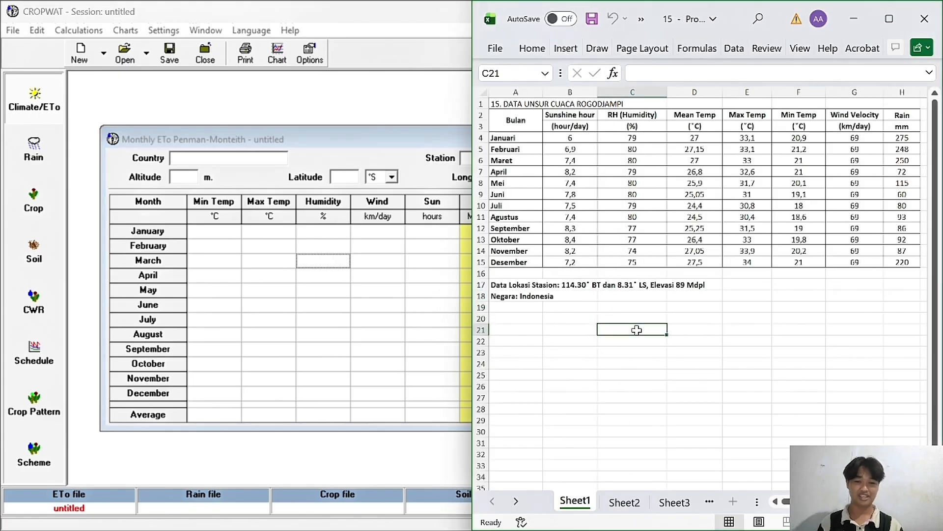
{"action": "key", "text": "XF86AudioMute"}
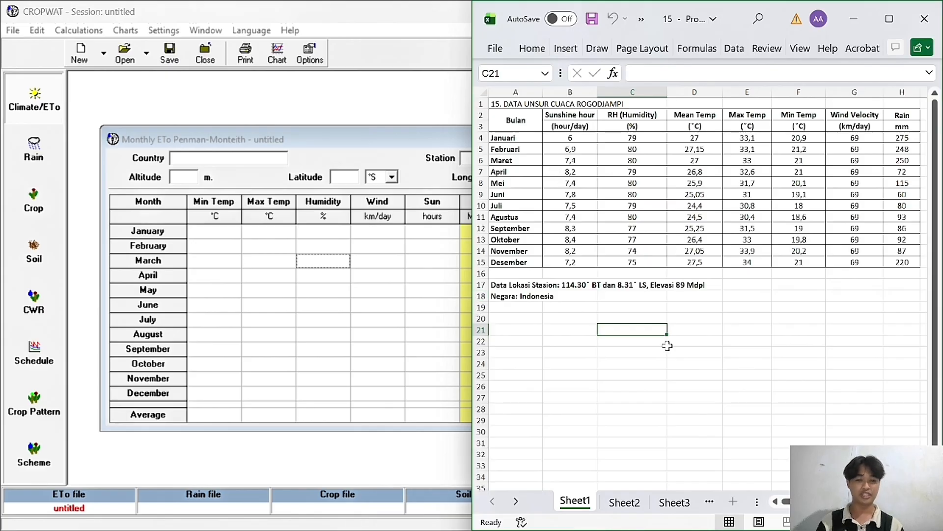
{"action": "left_click", "coordinate": [419, 244]}
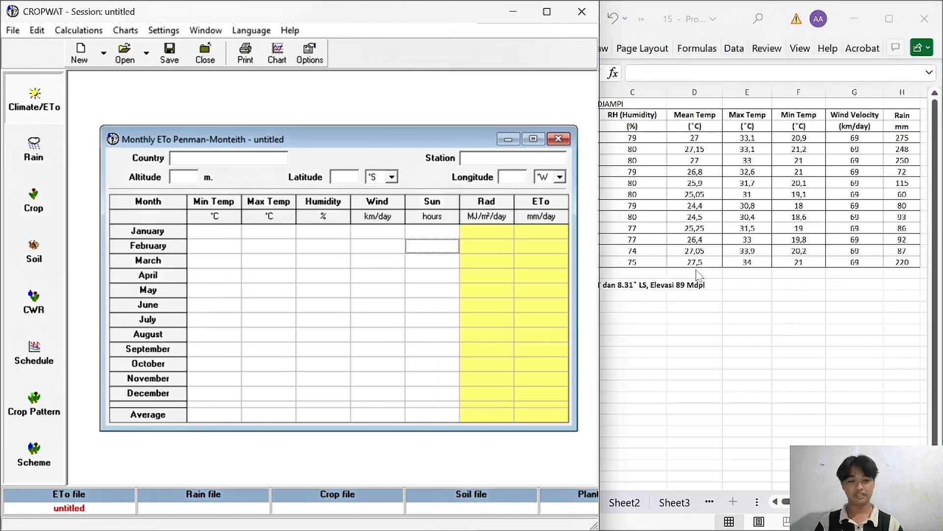
{"action": "left_click", "coordinate": [849, 315]}
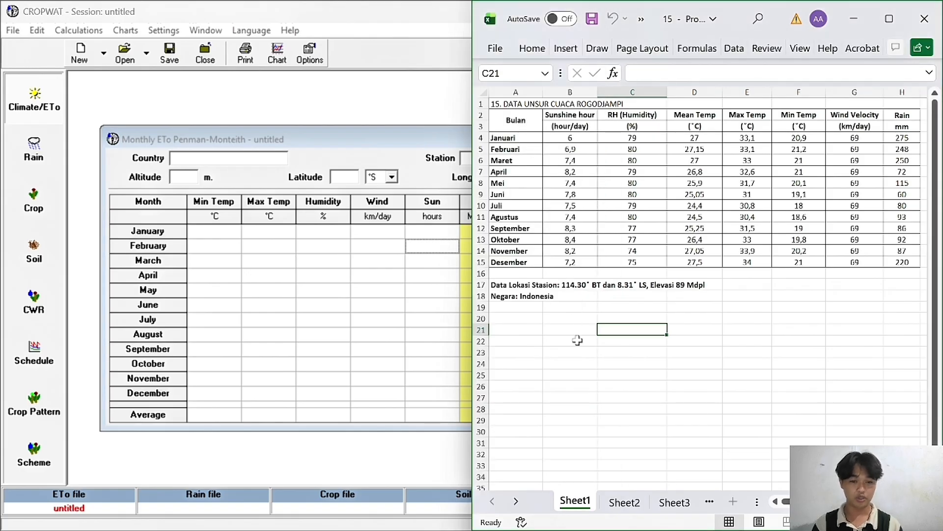
{"action": "left_click", "coordinate": [354, 280]}
{"action": "left_click", "coordinate": [794, 277]}
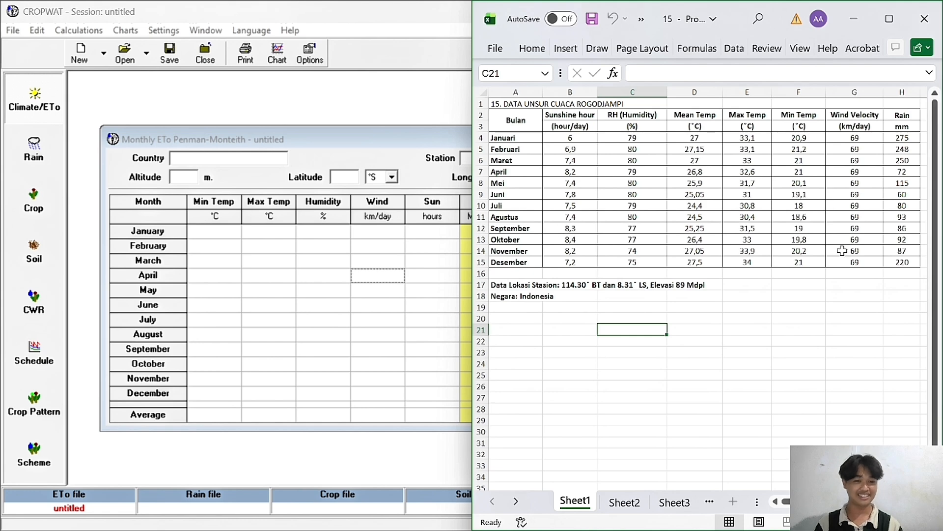
Step: In the CROPWAT monthly ETo form, enter Indonesia as the country and Rogodjampi as the station
{"action": "left_click", "coordinate": [302, 291]}
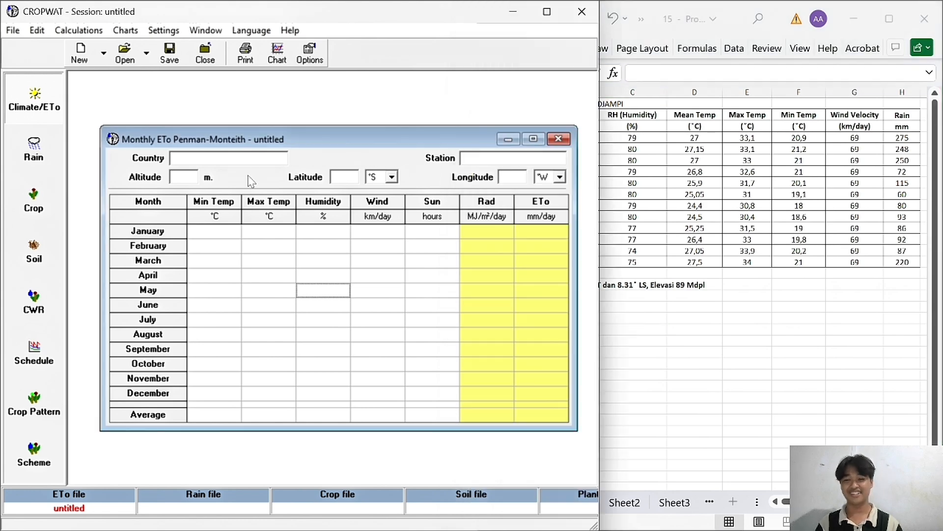
{"action": "left_click", "coordinate": [172, 158]}
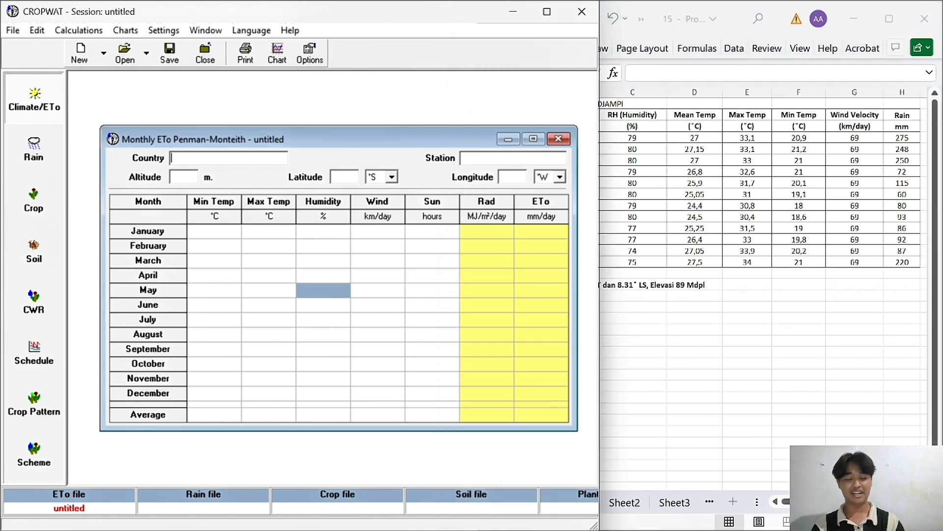
{"action": "type", "text": "Indonesia"}
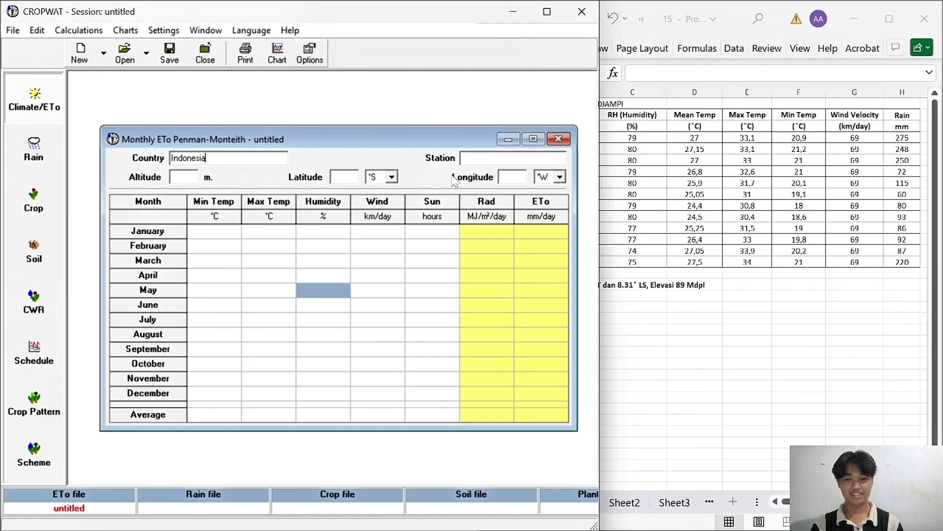
{"action": "left_click", "coordinate": [669, 251]}
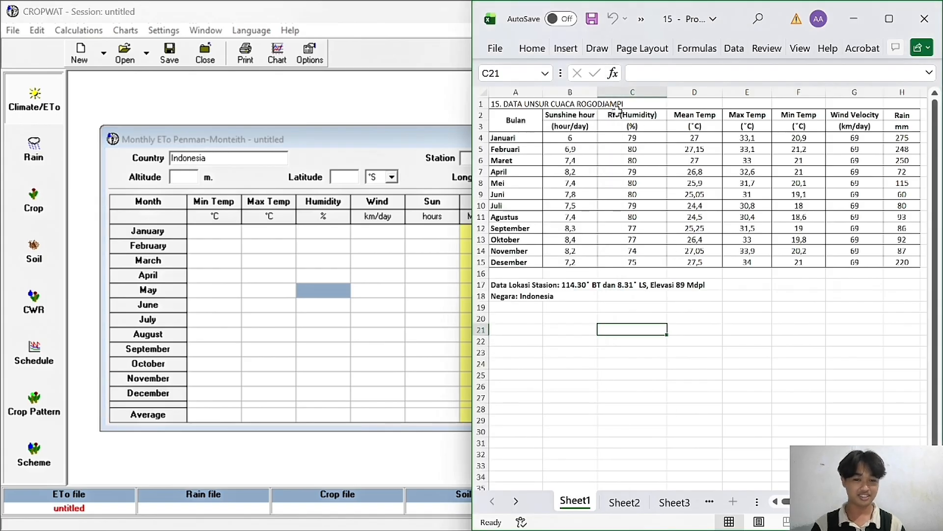
{"action": "left_click", "coordinate": [465, 157]}
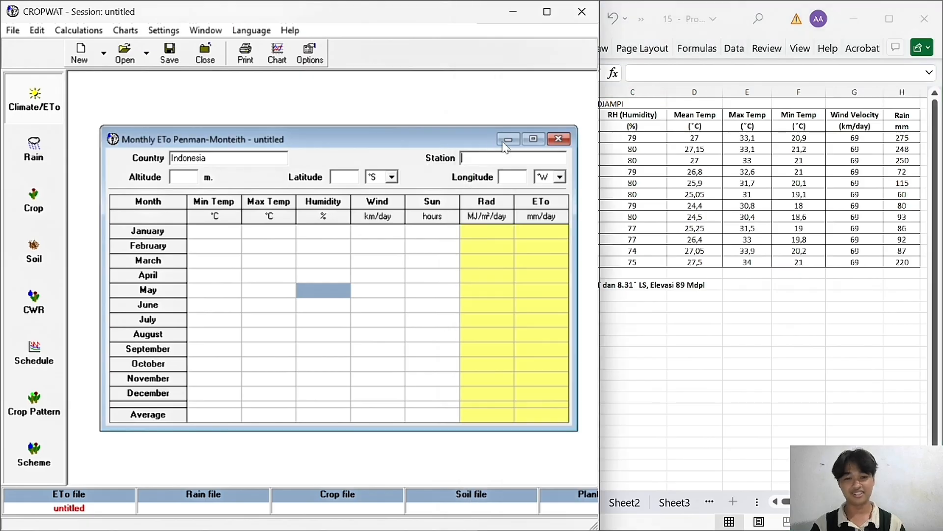
{"action": "type", "text": "RO"}
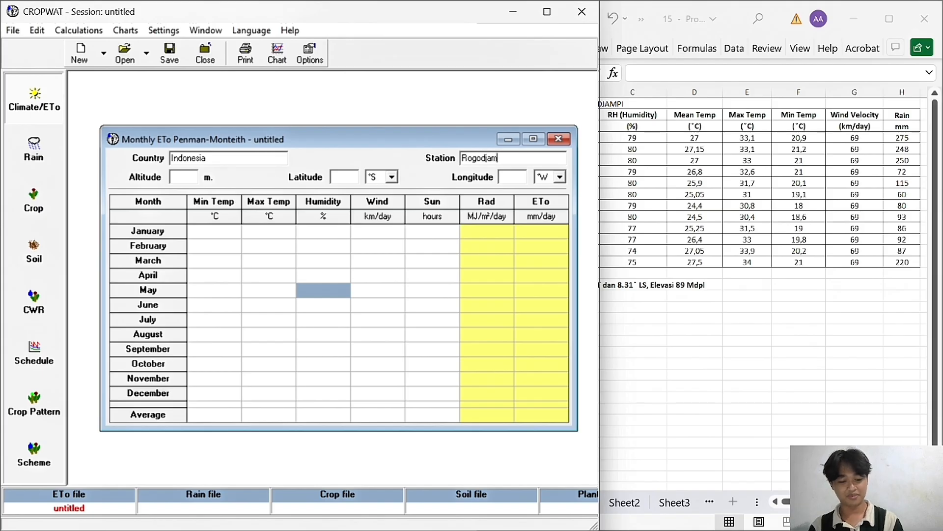
Step: Look up the station's elevation in the Excel weather sheet and set the altitude to 89 m in CROPWAT
{"action": "left_click", "coordinate": [670, 313]}
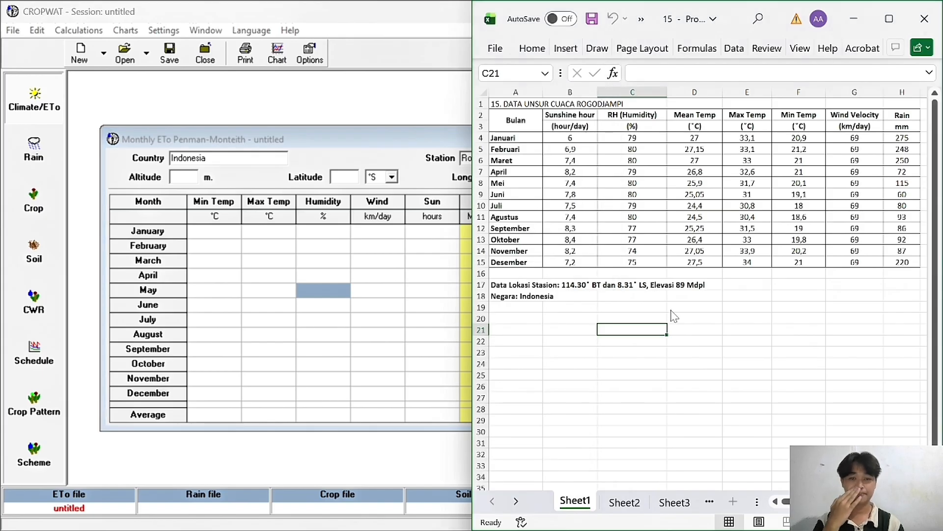
{"action": "left_click", "coordinate": [301, 310]}
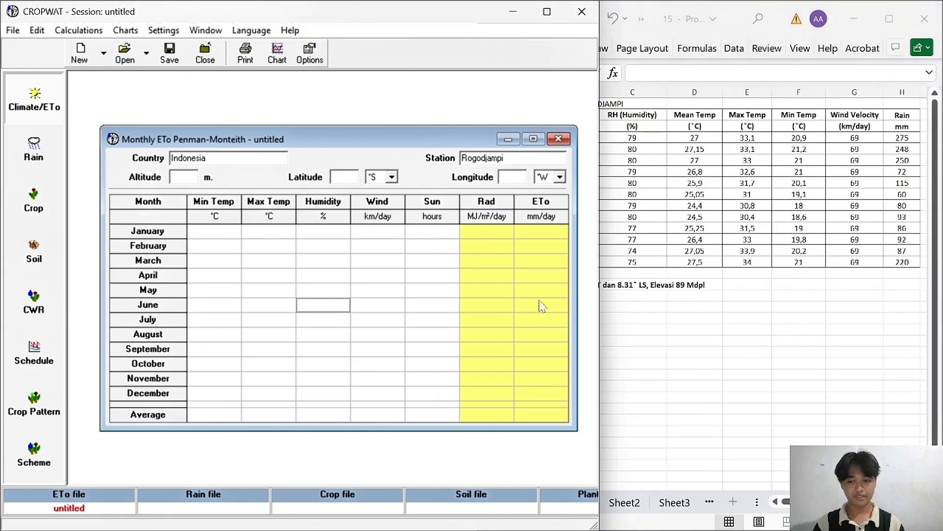
{"action": "left_click", "coordinate": [631, 319]}
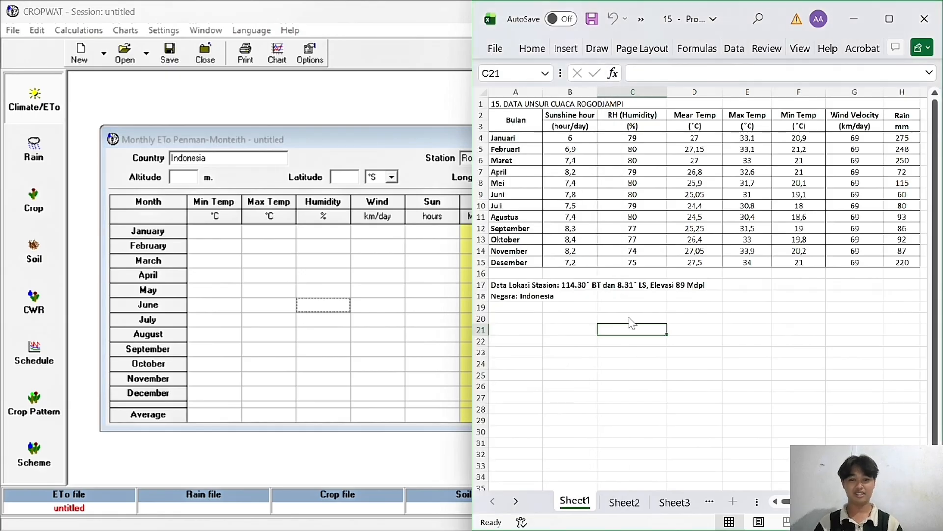
{"action": "left_click", "coordinate": [650, 294]}
{"action": "left_click", "coordinate": [709, 285]}
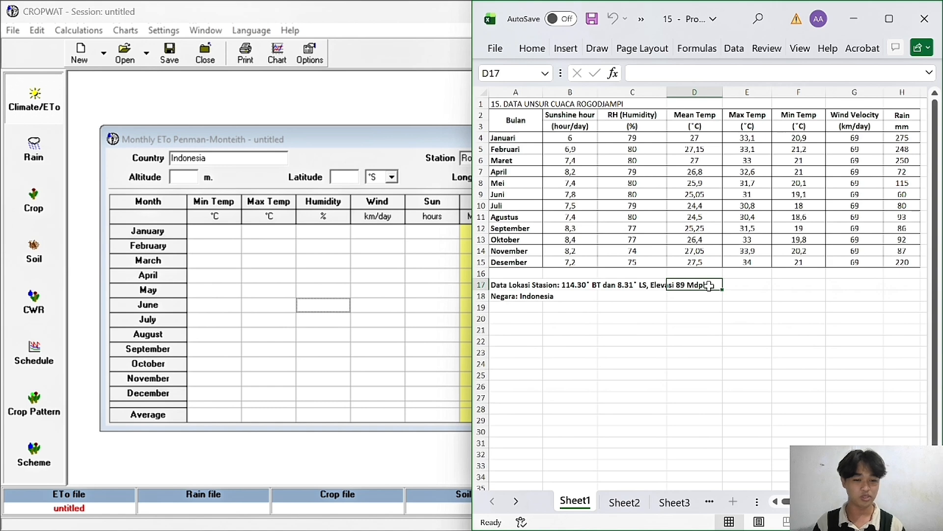
{"action": "left_click", "coordinate": [184, 176]}
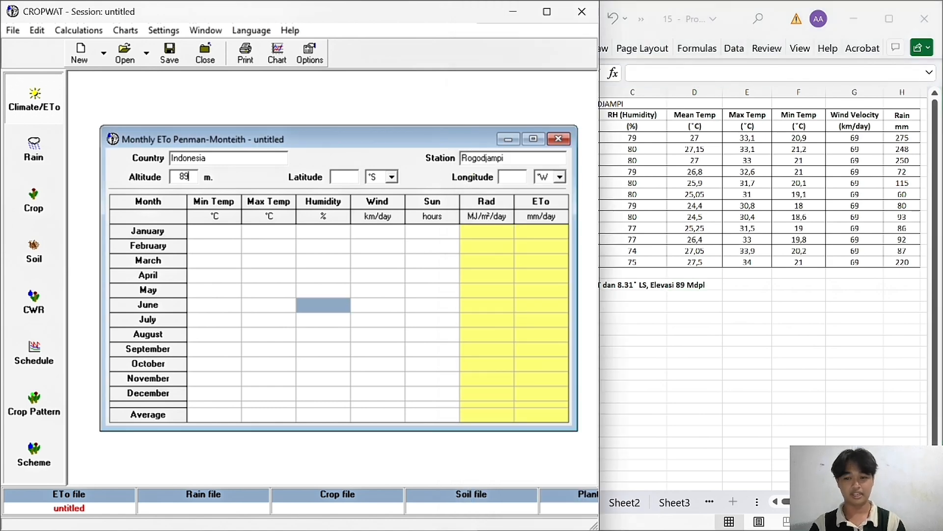
Step: Check the station location in the Excel sheet and choose °S as the latitude direction in CROPWAT
{"action": "left_click", "coordinate": [657, 323]}
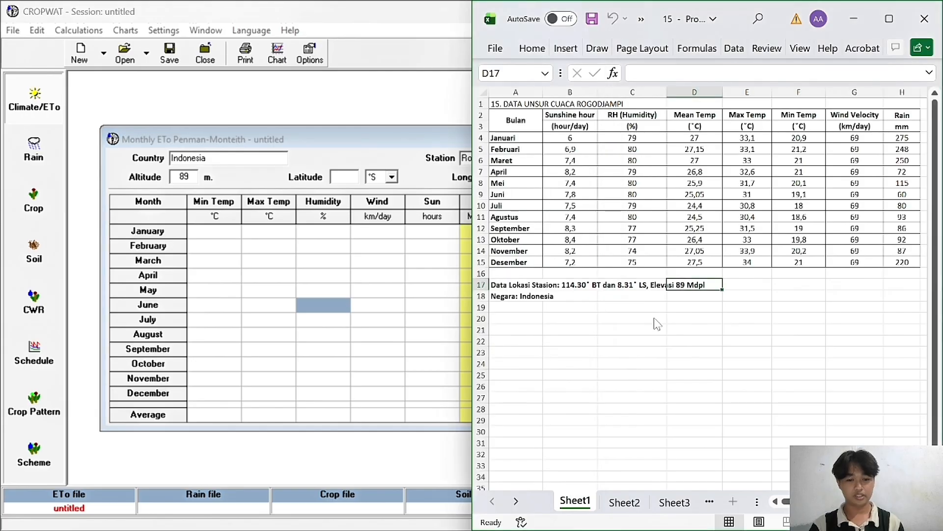
{"action": "left_click", "coordinate": [392, 176]}
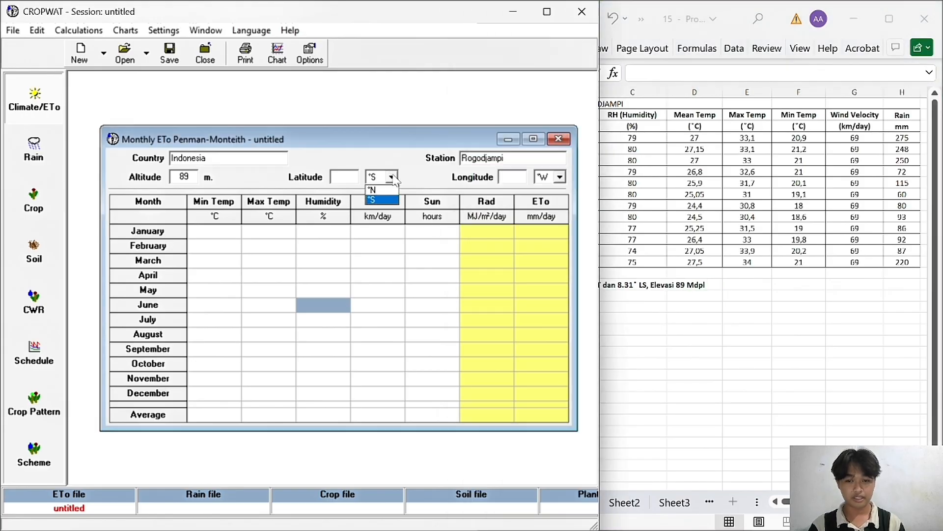
{"action": "left_click", "coordinate": [391, 179]}
{"action": "left_click", "coordinate": [646, 301]}
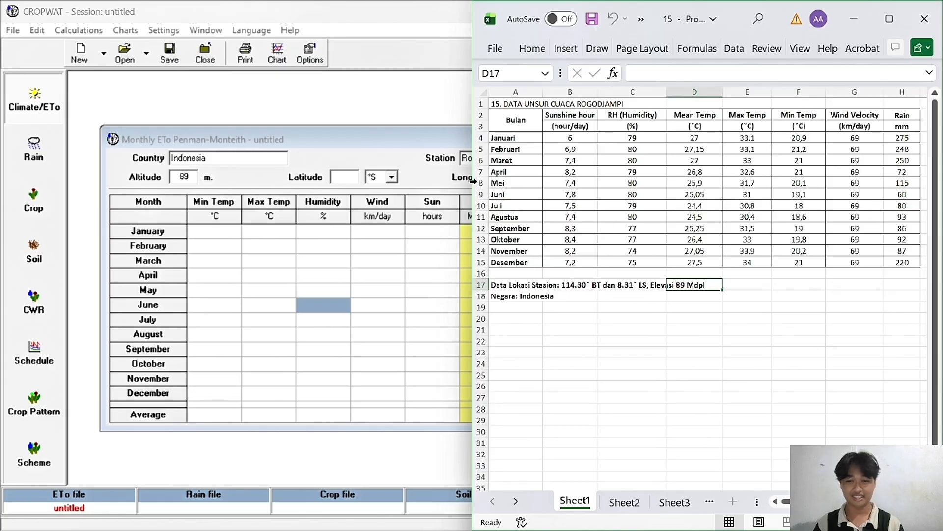
{"action": "left_click", "coordinate": [392, 178]}
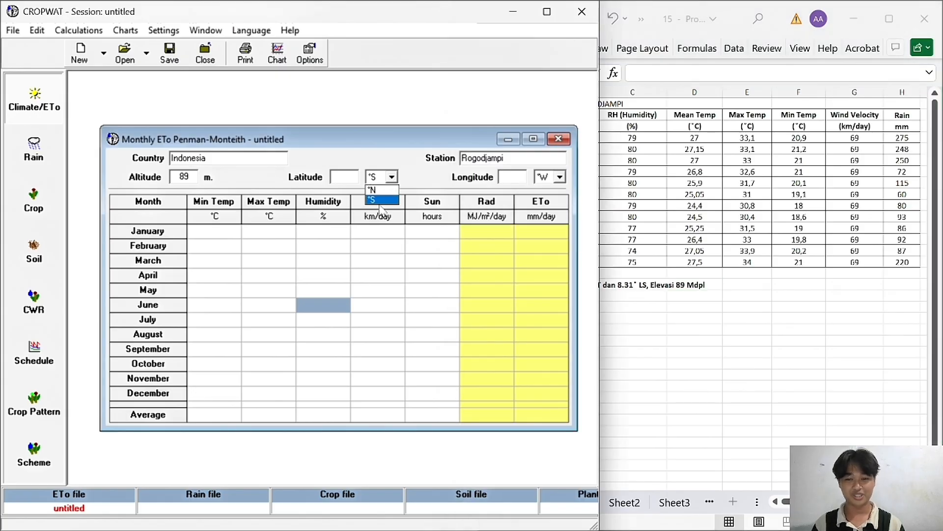
{"action": "left_click", "coordinate": [380, 201]}
Step: Enter 8,31 as the station's latitude, using the location data from the Excel sheet
{"action": "left_click", "coordinate": [666, 295]}
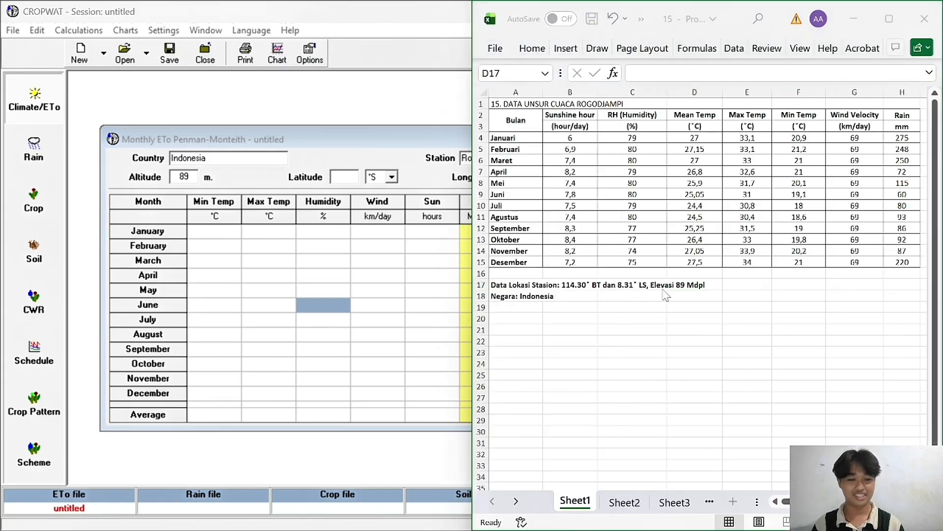
{"action": "left_click", "coordinate": [641, 317]}
{"action": "left_click", "coordinate": [345, 177]}
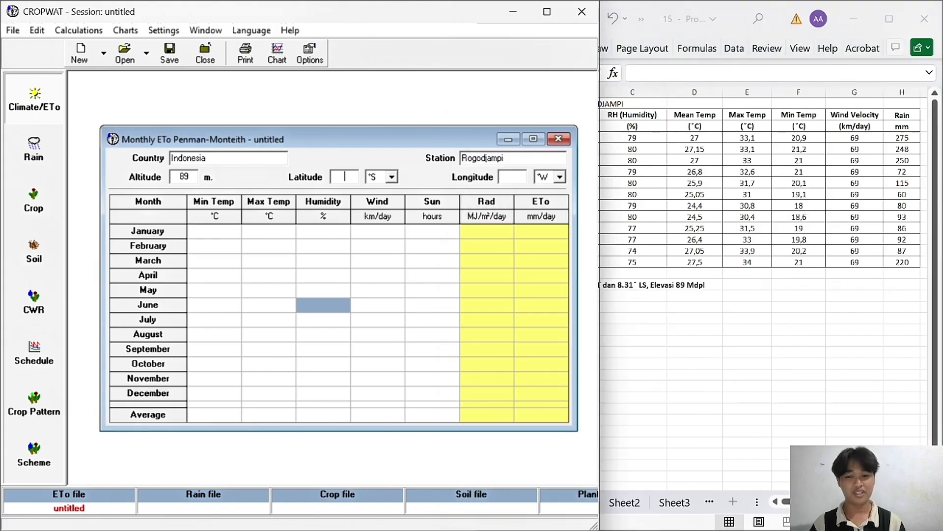
{"action": "type", "text": "8"}
{"action": "left_click", "coordinate": [373, 261]}
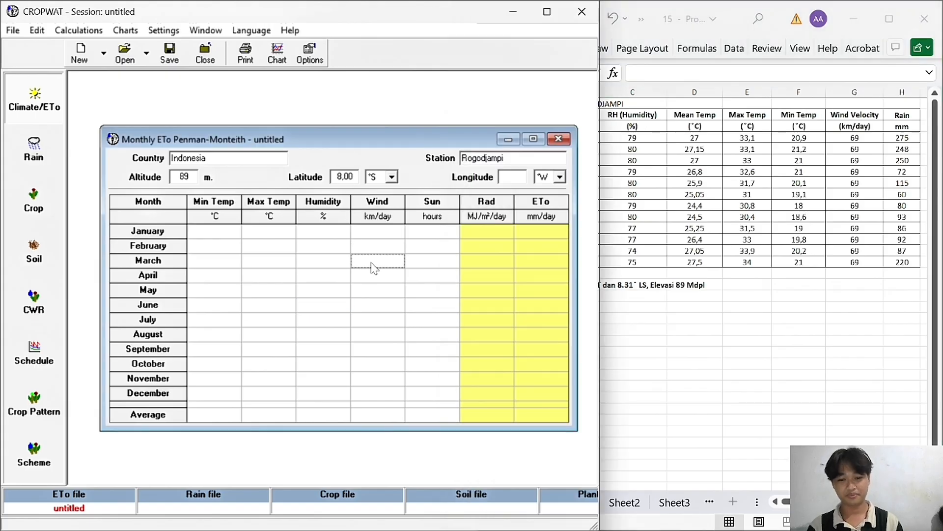
{"action": "key", "text": "BackSpace"}
{"action": "key", "text": "BackSpace"}
{"action": "key", "text": "BackSpace"}
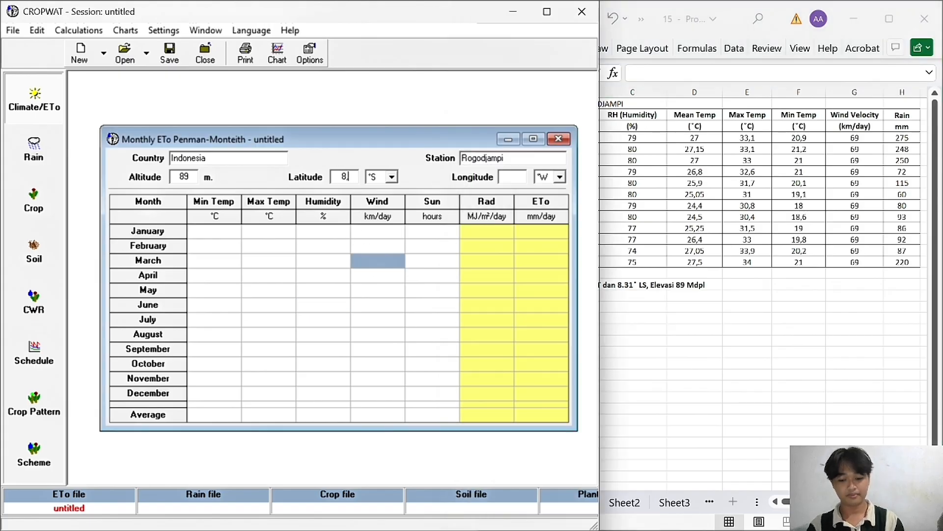
{"action": "type", "text": ",31"}
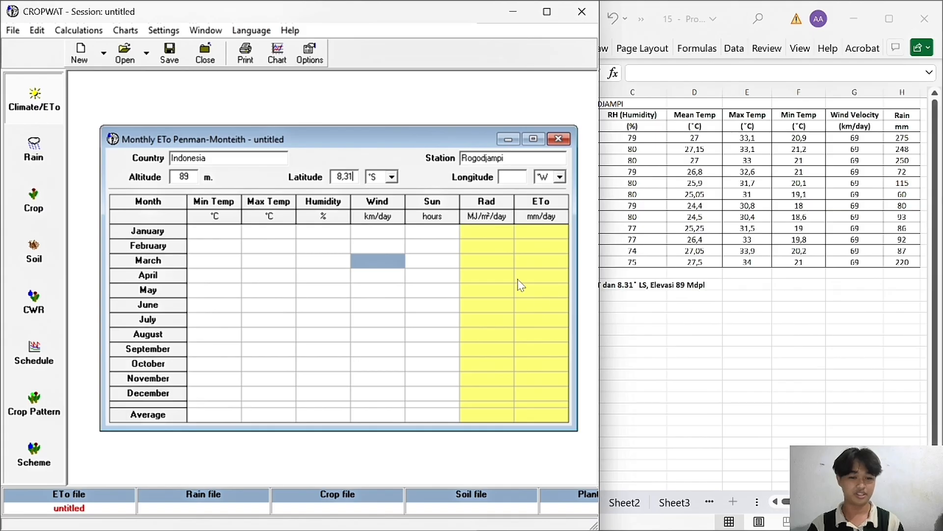
Step: Set the station's longitude direction to °E in CROPWAT, consulting the location line in the Excel sheet
{"action": "left_click", "coordinate": [679, 336]}
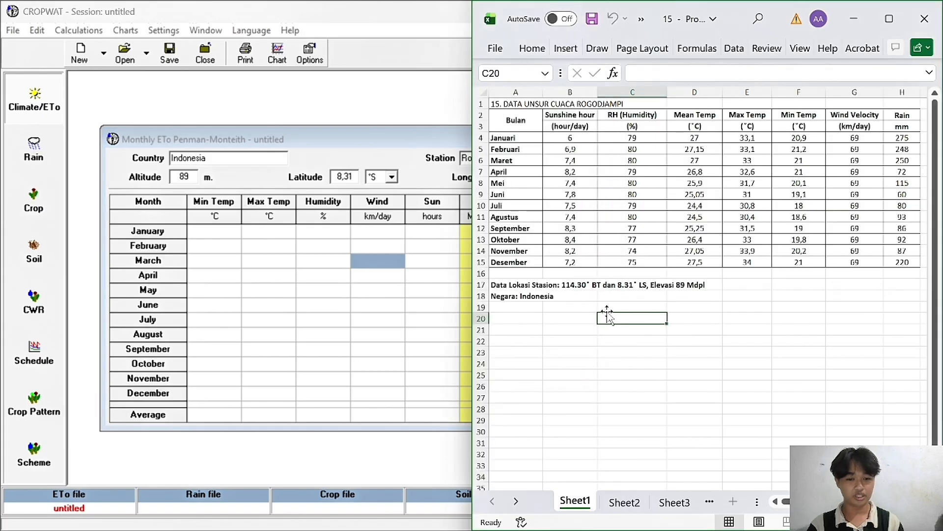
{"action": "left_click", "coordinate": [443, 293]}
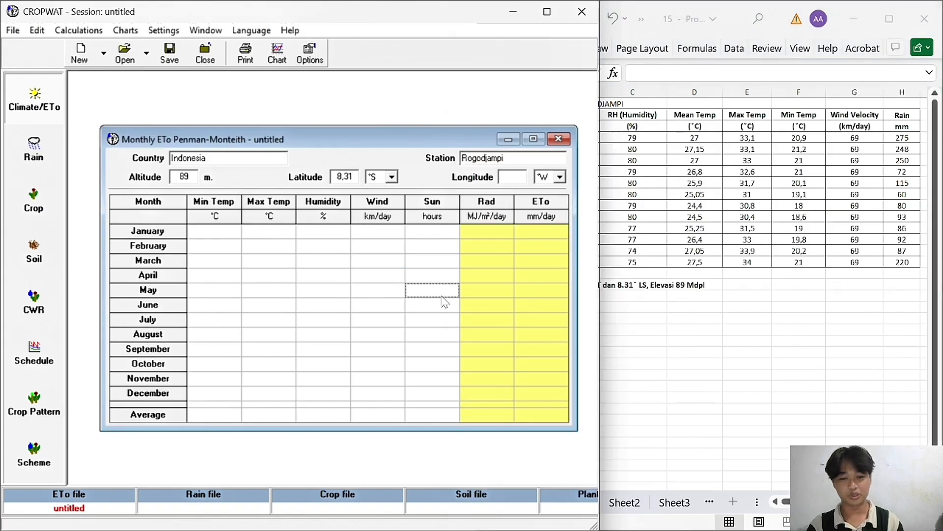
{"action": "left_click", "coordinate": [560, 177]}
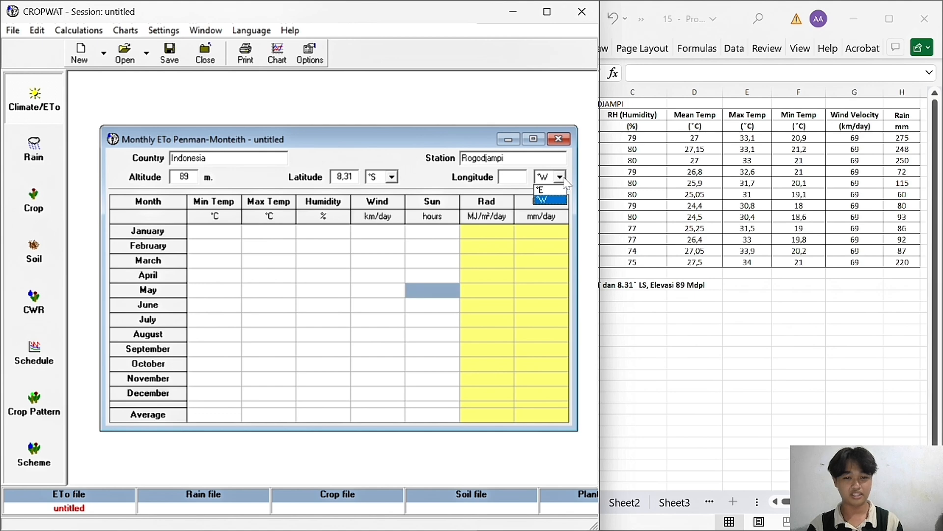
{"action": "left_click", "coordinate": [554, 190]}
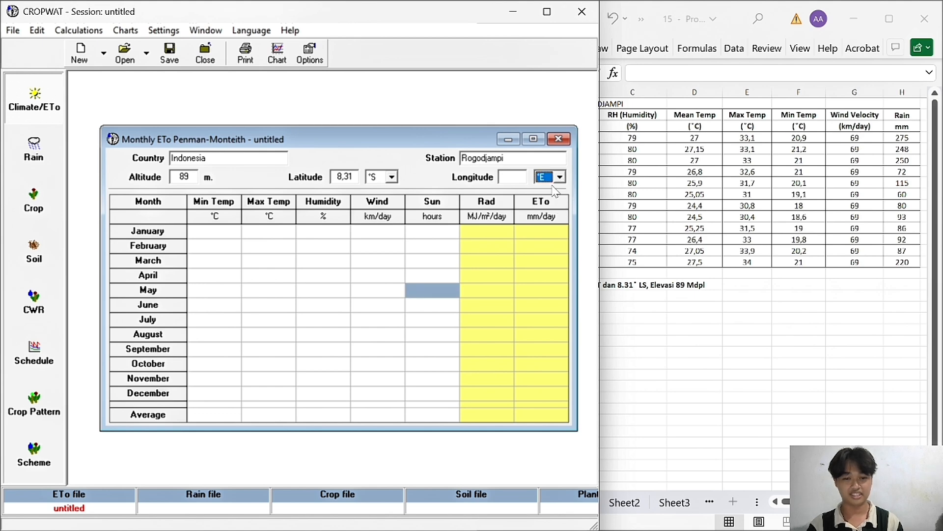
{"action": "left_click", "coordinate": [649, 320]}
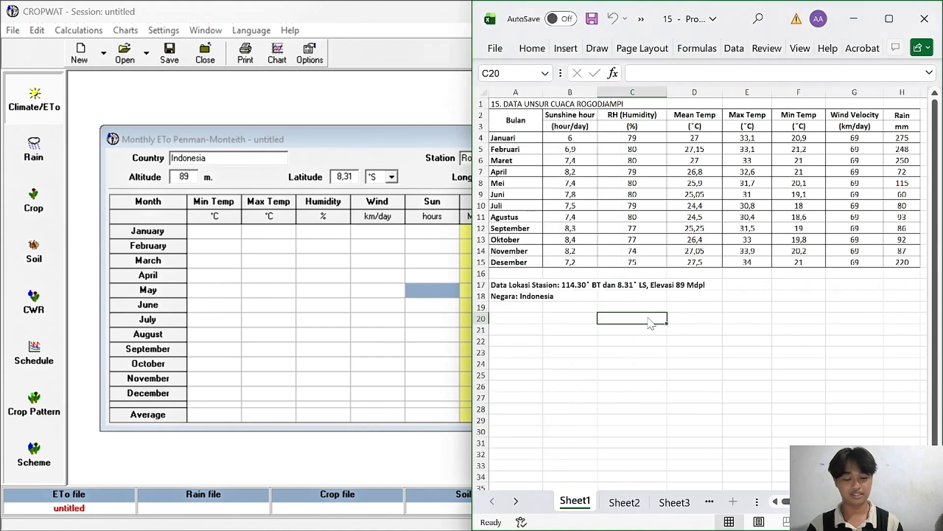
Step: Set the station's longitude to 114,30 in the monthly ETo form
{"action": "left_click", "coordinate": [368, 283]}
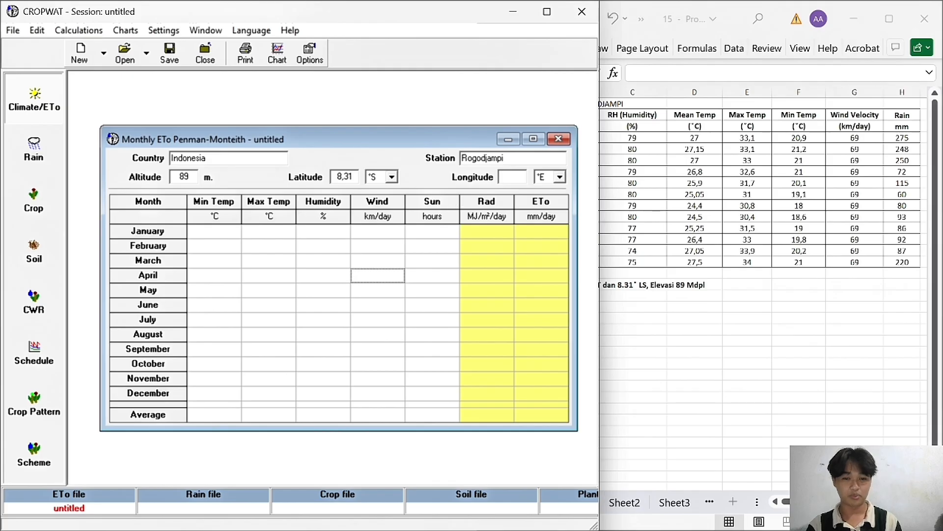
{"action": "left_click", "coordinate": [512, 177]}
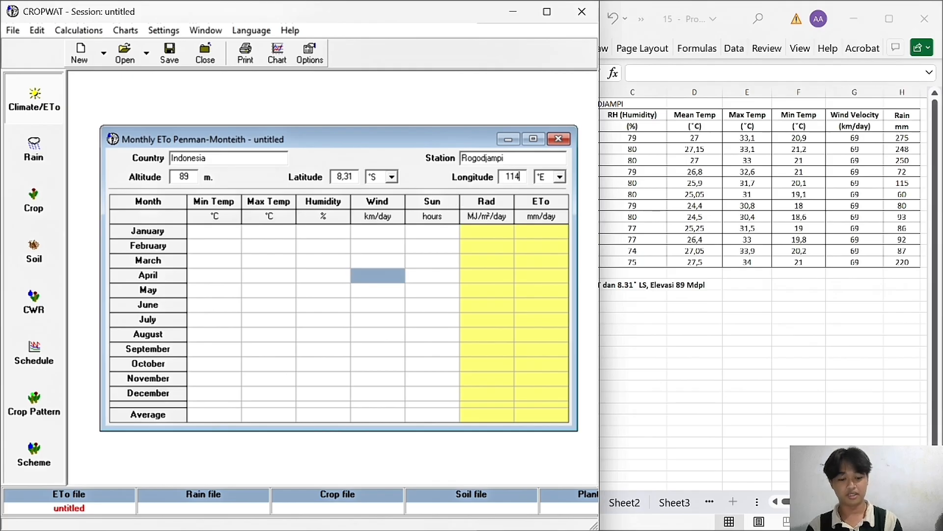
{"action": "left_click", "coordinate": [452, 291]}
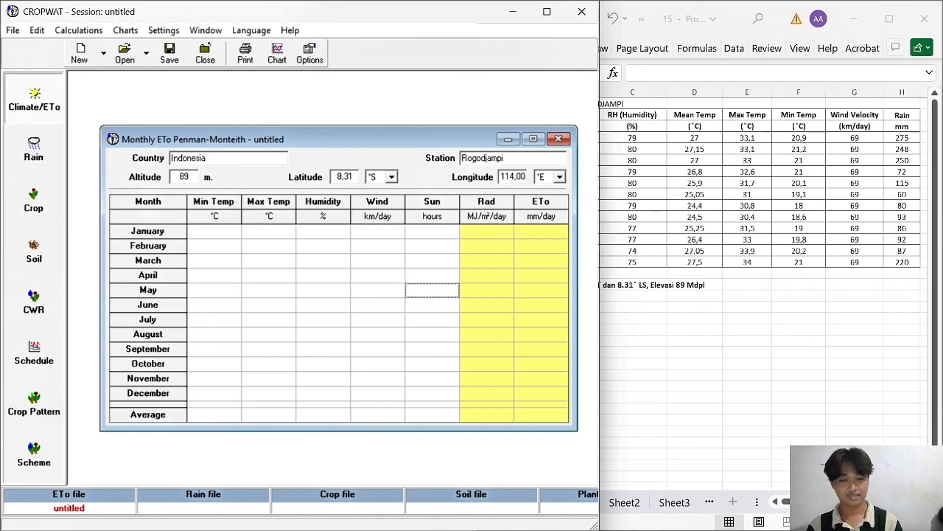
{"action": "left_click", "coordinate": [525, 177]}
{"action": "type", "text": ",3"}
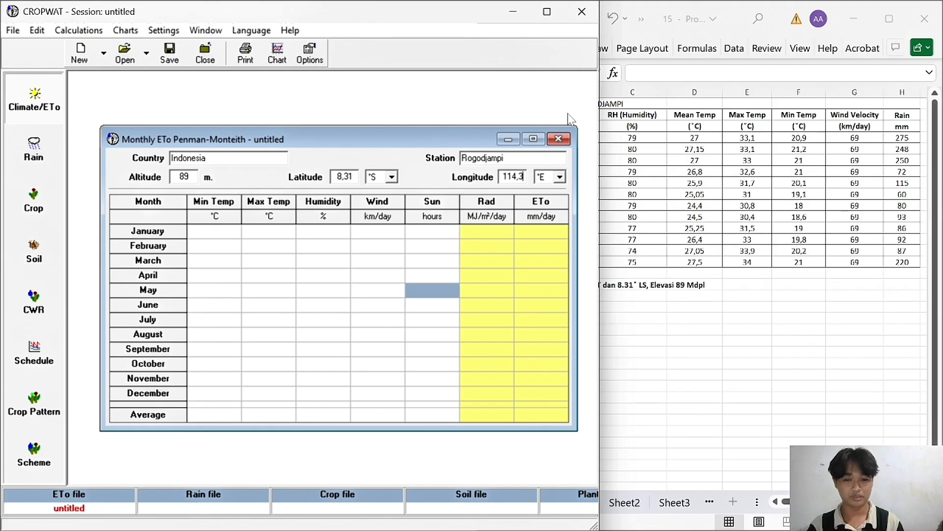
{"action": "left_click", "coordinate": [434, 261]}
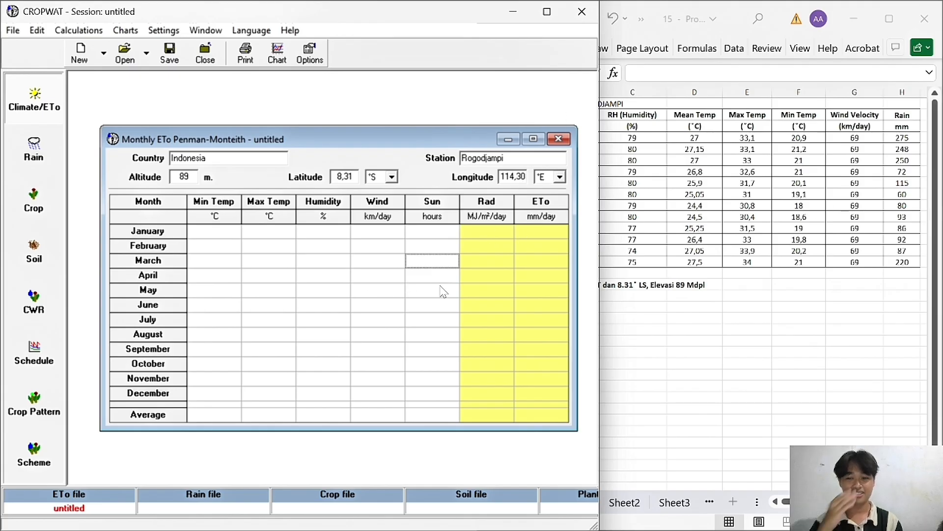
Step: Compare the weather columns in the Excel sheet with the climate columns and monthly rows of the CROPWAT ETo table
{"action": "left_click", "coordinate": [676, 358]}
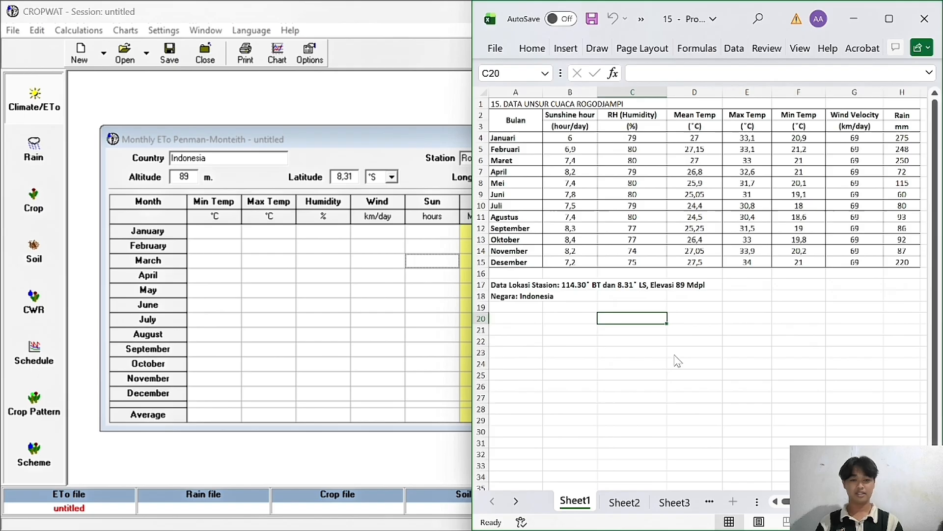
{"action": "left_click", "coordinate": [342, 327]}
{"action": "left_click", "coordinate": [859, 335]}
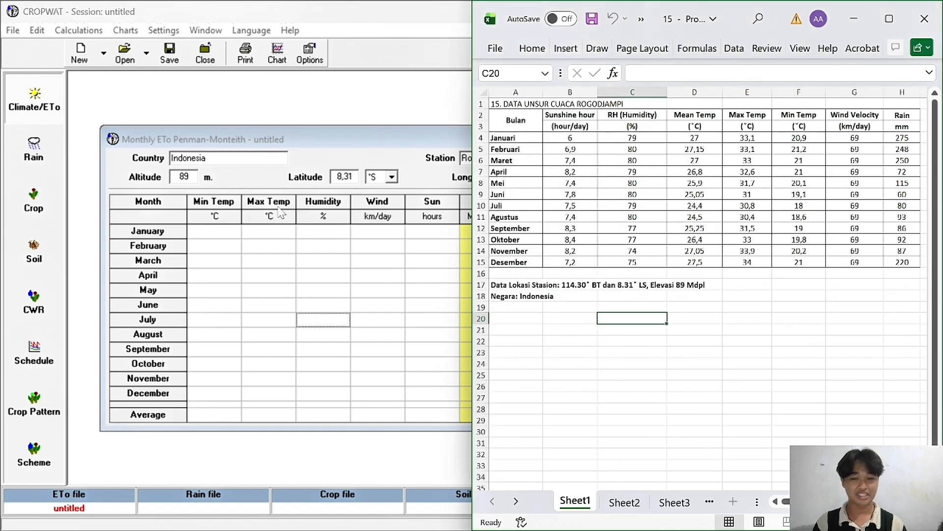
{"action": "left_click", "coordinate": [258, 261]}
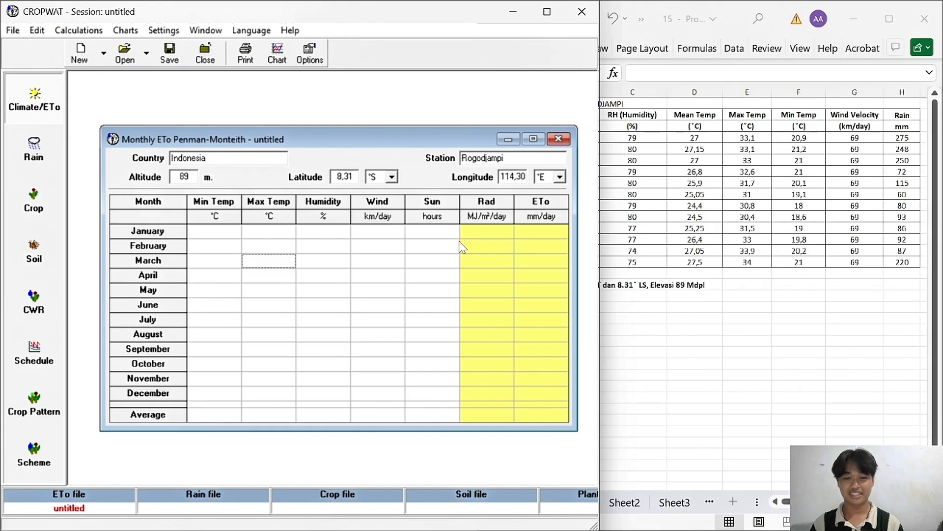
{"action": "left_click", "coordinate": [194, 251]}
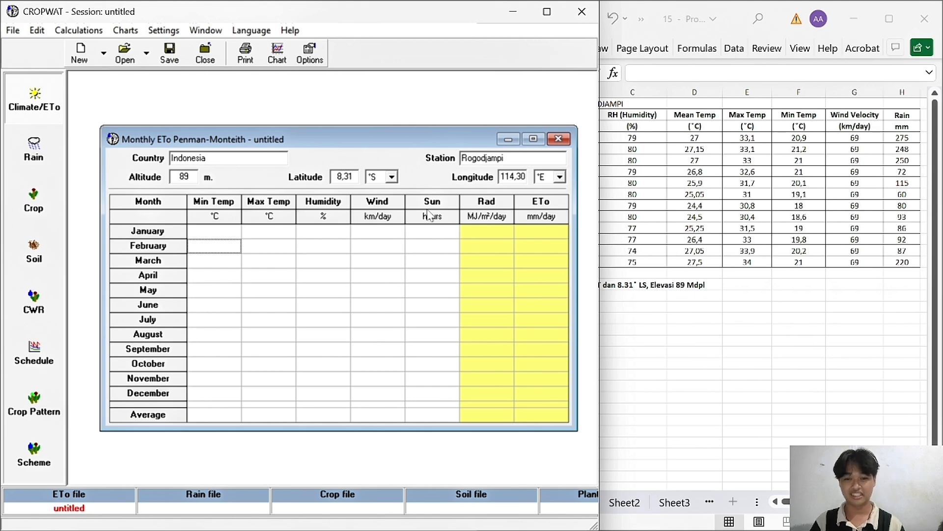
{"action": "left_click", "coordinate": [211, 233]}
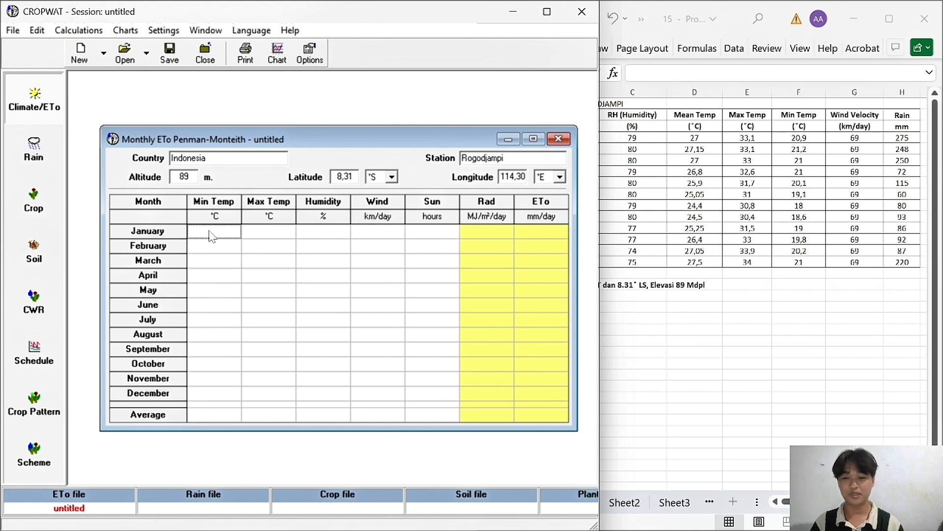
{"action": "key", "text": "Down"}
{"action": "key", "text": "Down"}
{"action": "key", "text": "Down"}
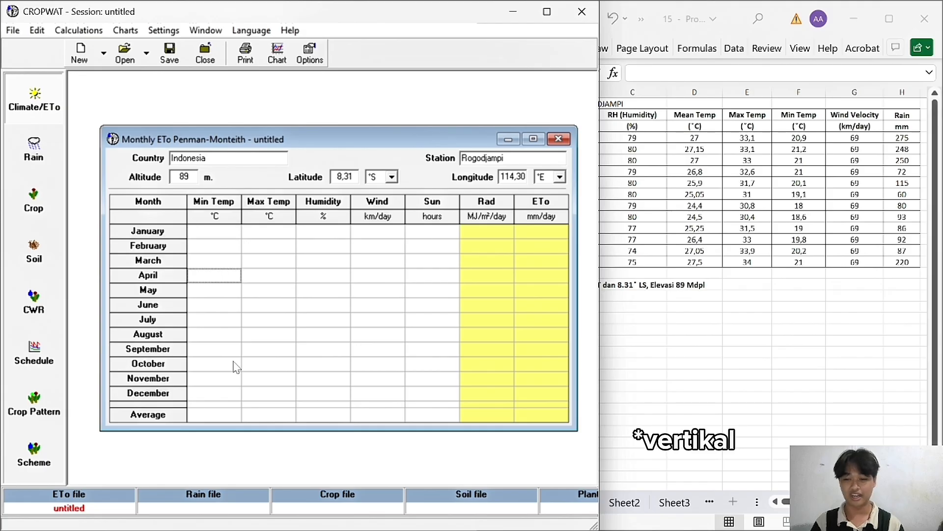
Step: Look up January's minimum temperature in the Excel sheet and enter 20,9 °C for it in CROPWAT
{"action": "left_click", "coordinate": [634, 318]}
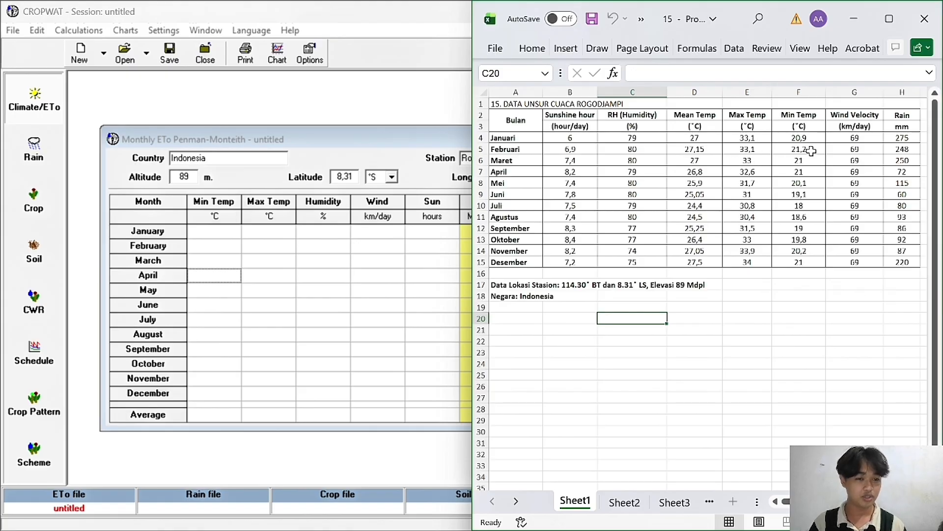
{"action": "left_click", "coordinate": [230, 235]}
{"action": "type", "text": "20"}
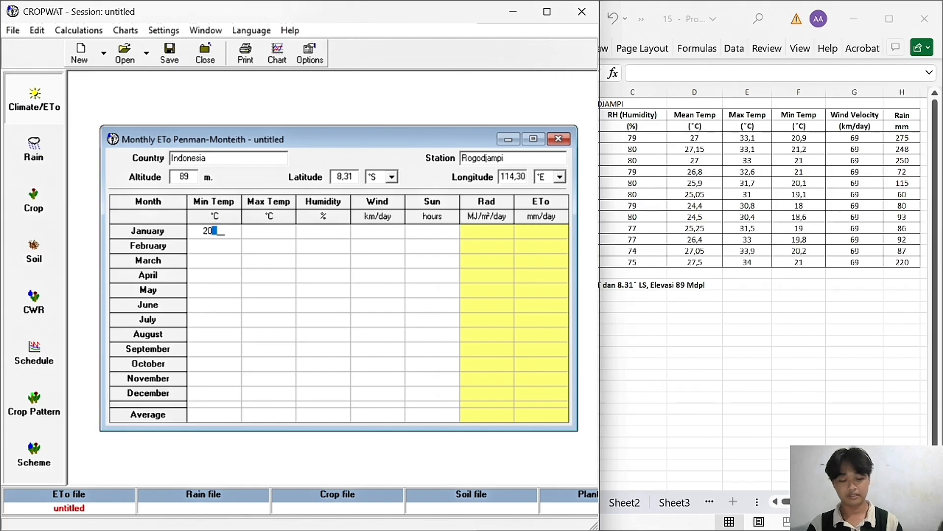
{"action": "left_click", "coordinate": [219, 250]}
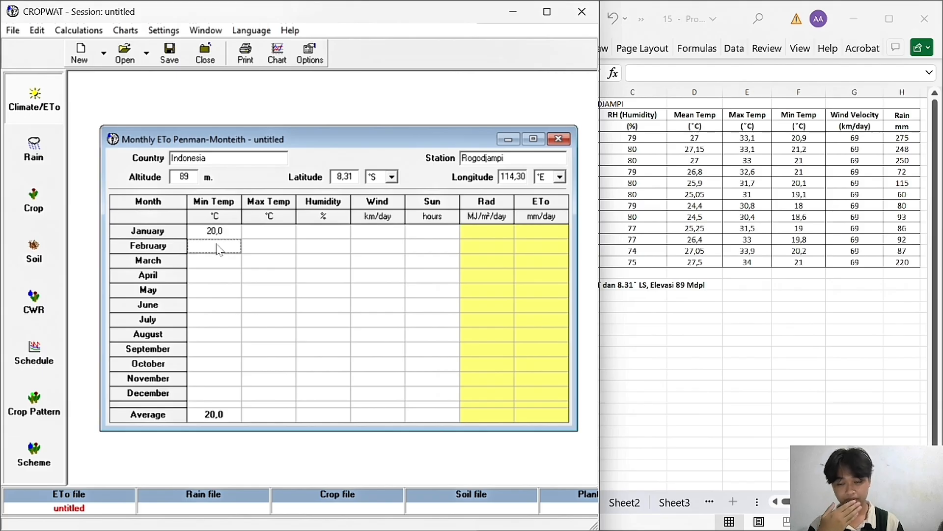
{"action": "left_click", "coordinate": [232, 232]}
{"action": "left_click", "coordinate": [232, 232]}
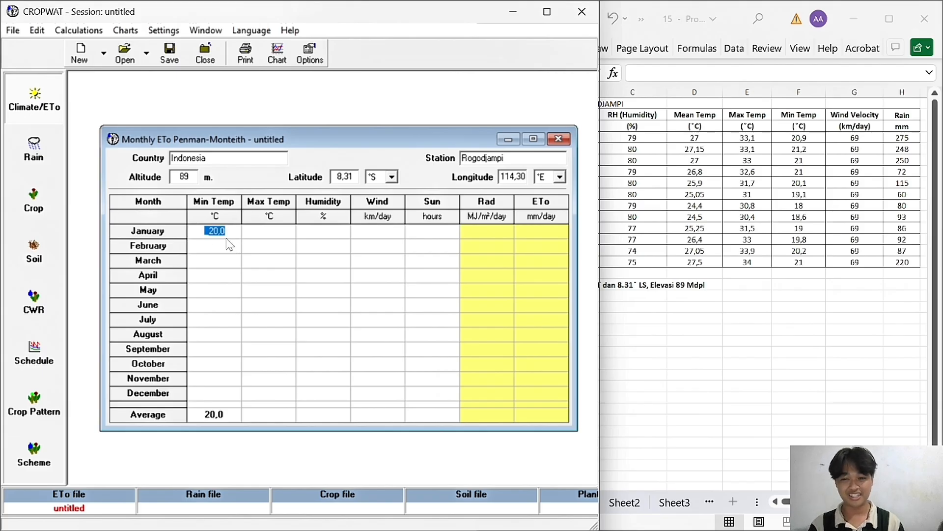
{"action": "key", "text": "Home"}
{"action": "key", "text": "Left"}
{"action": "type", "text": "9"}
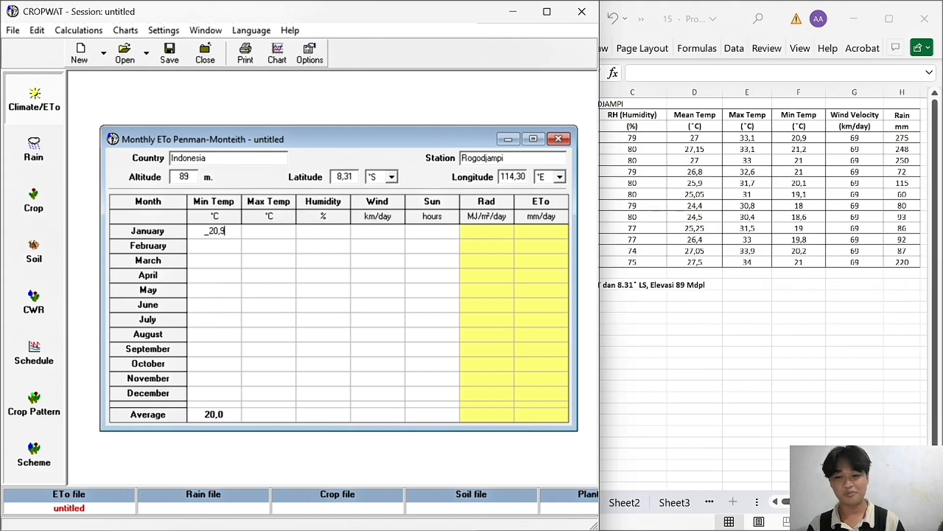
Step: Enter 21 °C as the February minimum temperature
{"action": "left_click", "coordinate": [210, 249]}
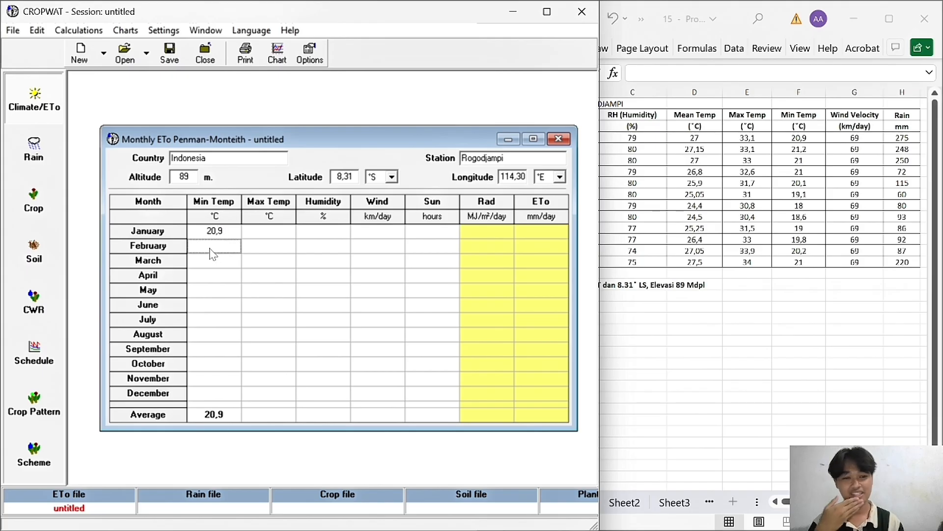
{"action": "type", "text": "21"}
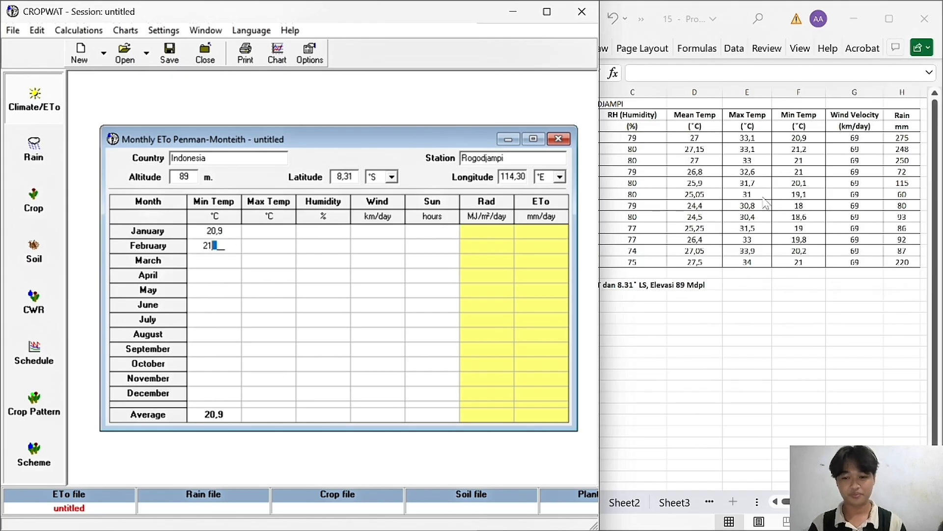
{"action": "left_click", "coordinate": [227, 263]}
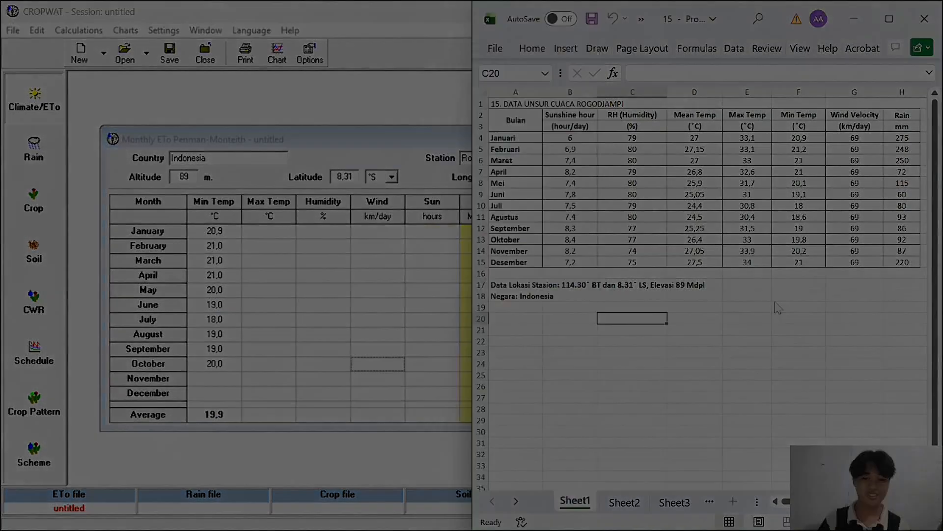
Step: Fill in the monthly maximum temperatures as whole degrees, including 33 °C for January, 30 °C for July and 33 °C for October
{"action": "left_click", "coordinate": [269, 231]}
{"action": "type", "text": "33"}
{"action": "left_click", "coordinate": [269, 320]}
{"action": "type", "text": "30"}
{"action": "left_click", "coordinate": [269, 364]}
{"action": "type", "text": "33"}
Step: Fill in humidity, including 80% for March, 77% for October and 75% for December, and a wind speed of 69 km/day for October
{"action": "left_click", "coordinate": [323, 260]}
{"action": "type", "text": "80"}
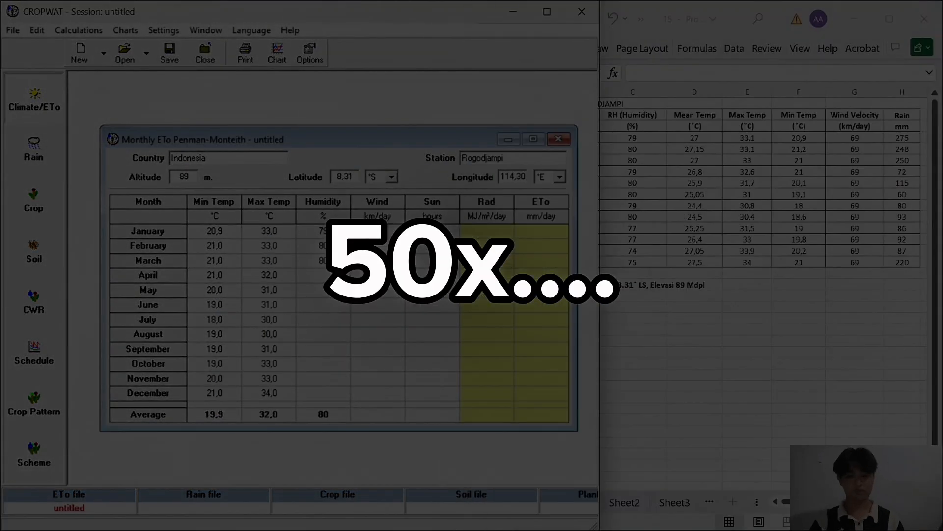
{"action": "left_click", "coordinate": [323, 363]}
{"action": "type", "text": "77"}
{"action": "left_click", "coordinate": [323, 393]}
{"action": "type", "text": "75"}
{"action": "left_click", "coordinate": [377, 363]}
{"action": "type", "text": "69"}
Step: Uncover the Excel sunshine column and enter whole sunshine hours: 7 for July and August, 8 for September and October
{"action": "left_click_drag", "start_coordinate": [599, 314], "coordinate": [542, 315]}
{"action": "left_click", "coordinate": [449, 322]}
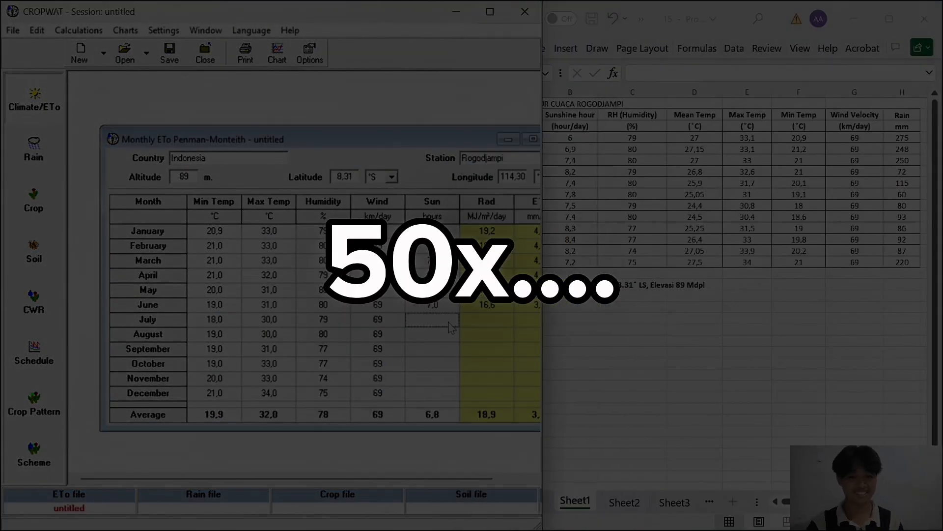
{"action": "type", "text": "7"}
{"action": "left_click", "coordinate": [448, 335]}
{"action": "type", "text": "7"}
{"action": "left_click", "coordinate": [449, 349]}
{"action": "type", "text": "8"}
{"action": "left_click", "coordinate": [448, 364]}
{"action": "type", "text": "8"}
Step: Enter 8 sunshine hours for November and 7 for December, and widen the CROPWAT window to show the whole table
{"action": "left_click", "coordinate": [448, 379]}
{"action": "left_click", "coordinate": [441, 399]}
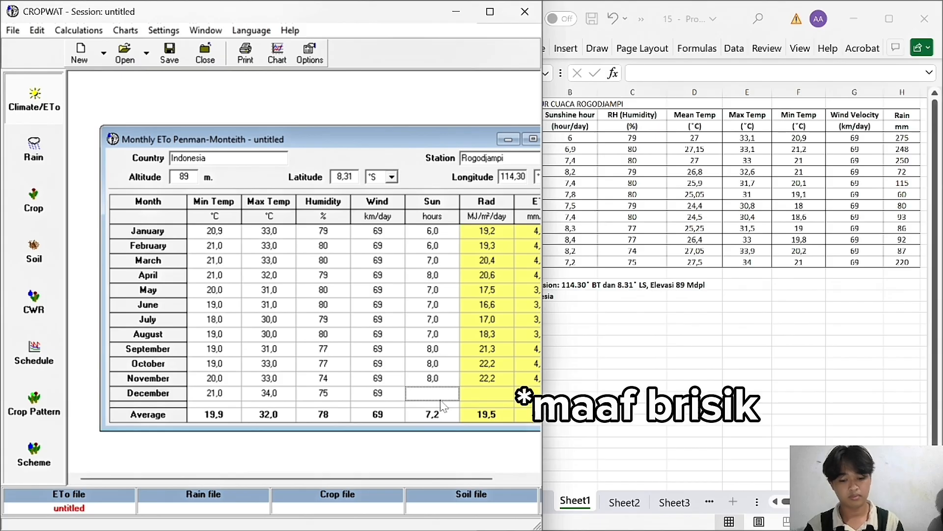
{"action": "type", "text": "7"}
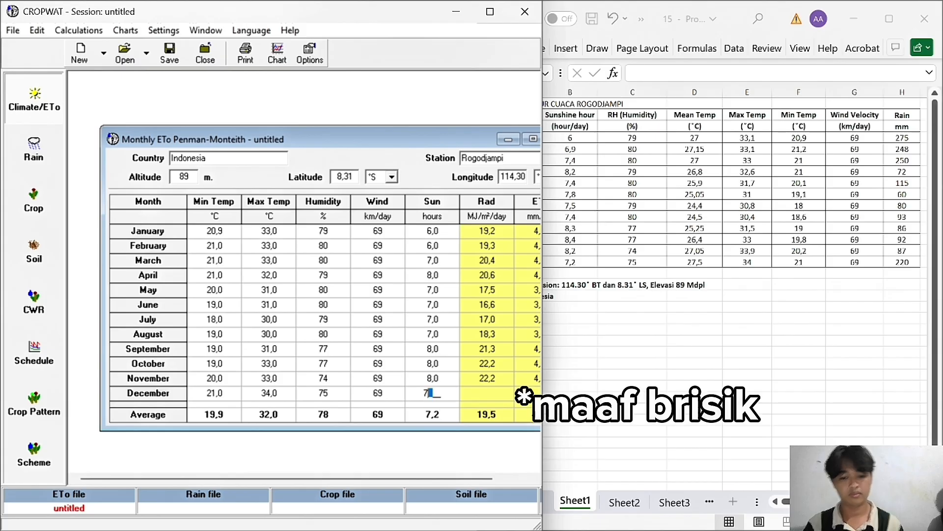
{"action": "left_click", "coordinate": [602, 392]}
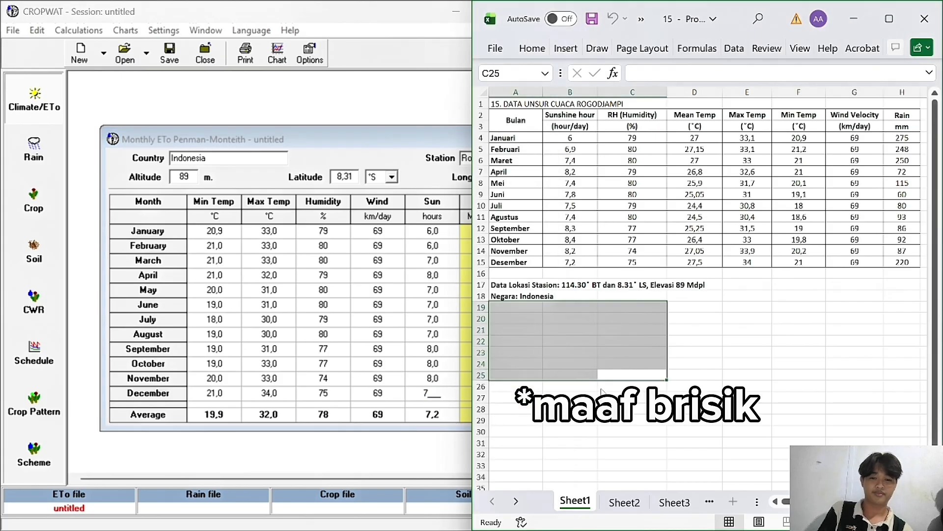
{"action": "left_click", "coordinate": [448, 391]}
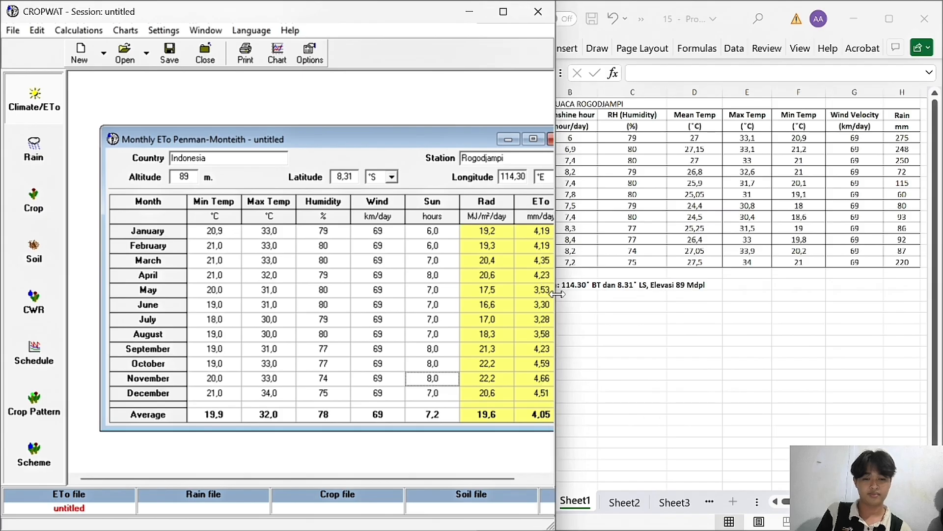
{"action": "left_click_drag", "start_coordinate": [545, 296], "coordinate": [596, 294]}
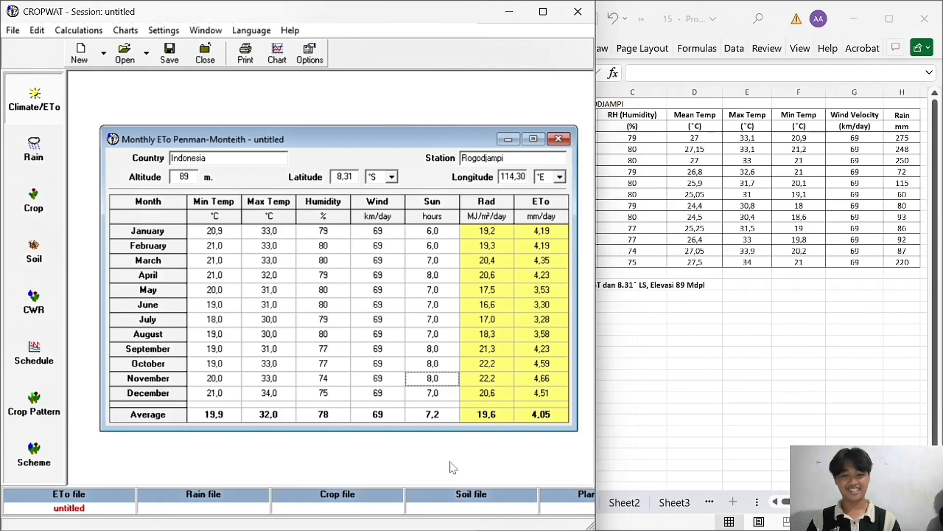
Step: Compare the whole-number climate entries with the decimal values in the Excel sheet and open January's maximum temperature for editing
{"action": "left_click", "coordinate": [706, 364]}
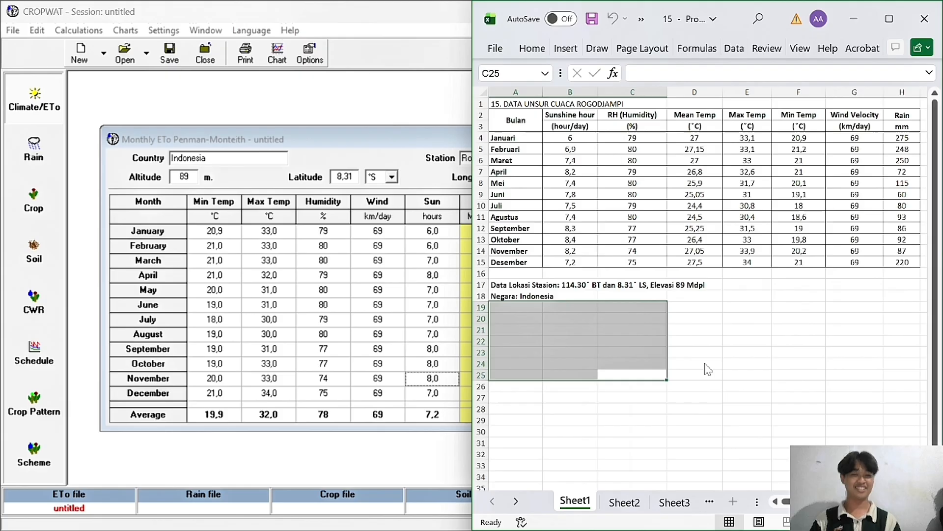
{"action": "left_click", "coordinate": [374, 393]}
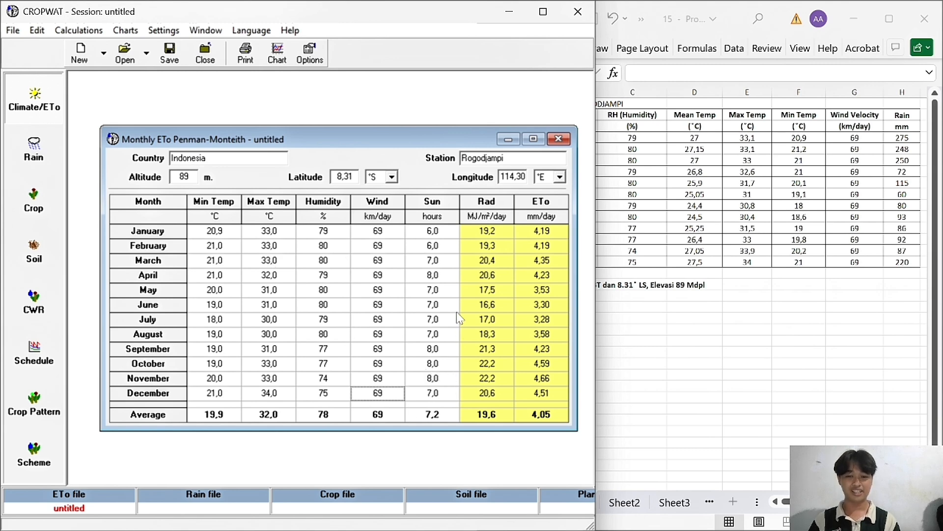
{"action": "left_click", "coordinate": [709, 254]}
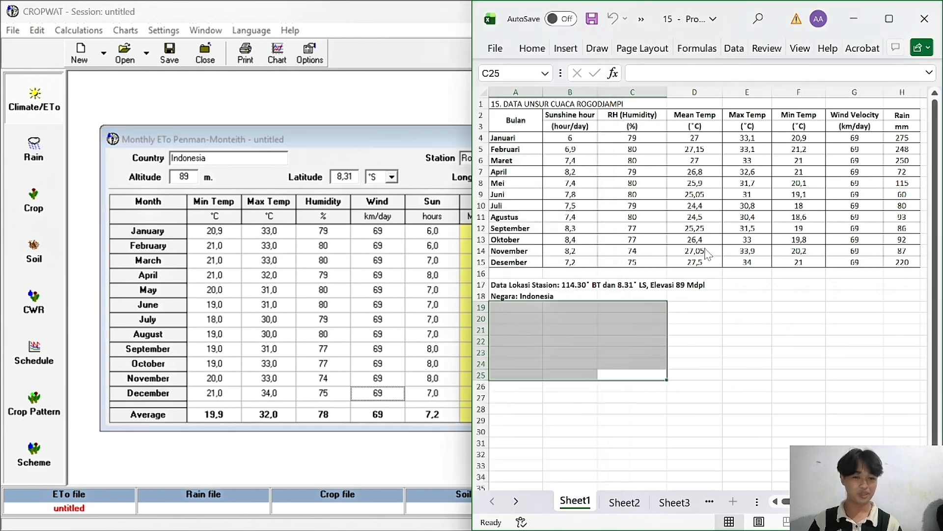
{"action": "left_click", "coordinate": [780, 195]}
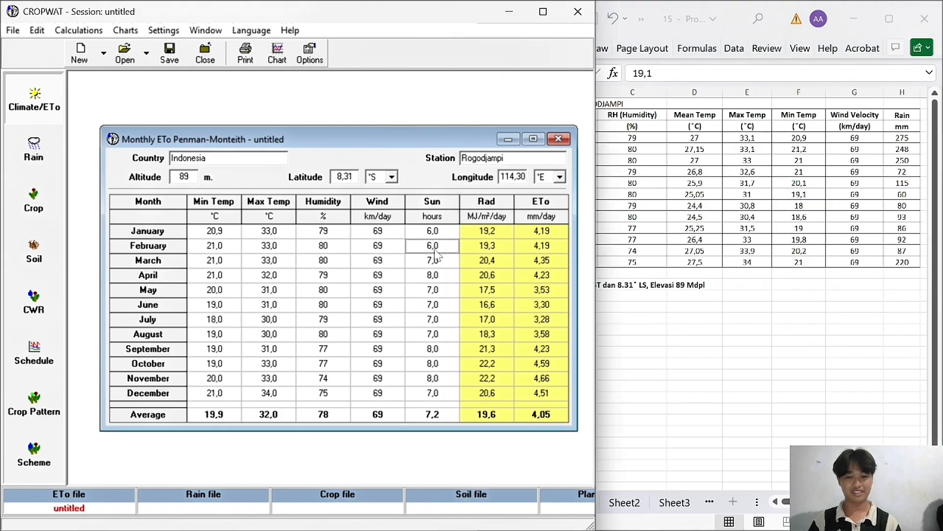
{"action": "left_click", "coordinate": [434, 249]}
{"action": "left_click", "coordinate": [280, 232]}
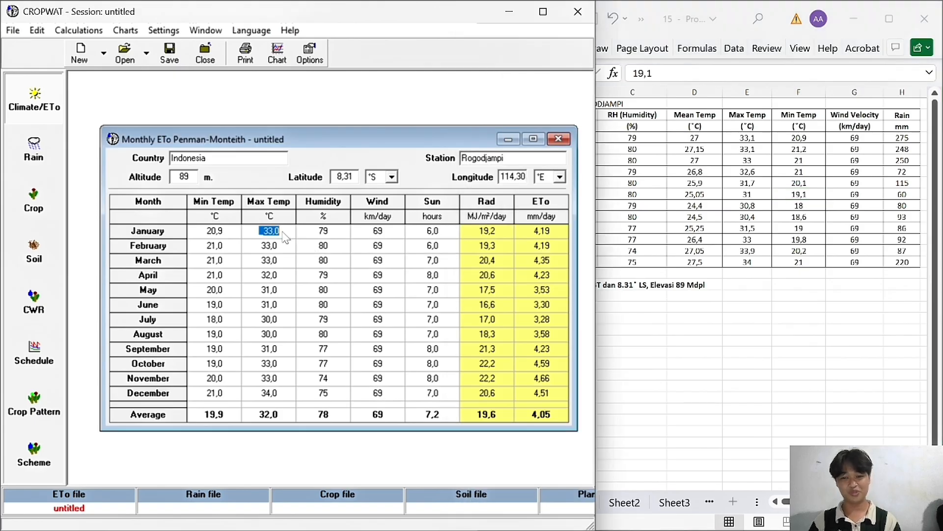
{"action": "left_click", "coordinate": [280, 231]}
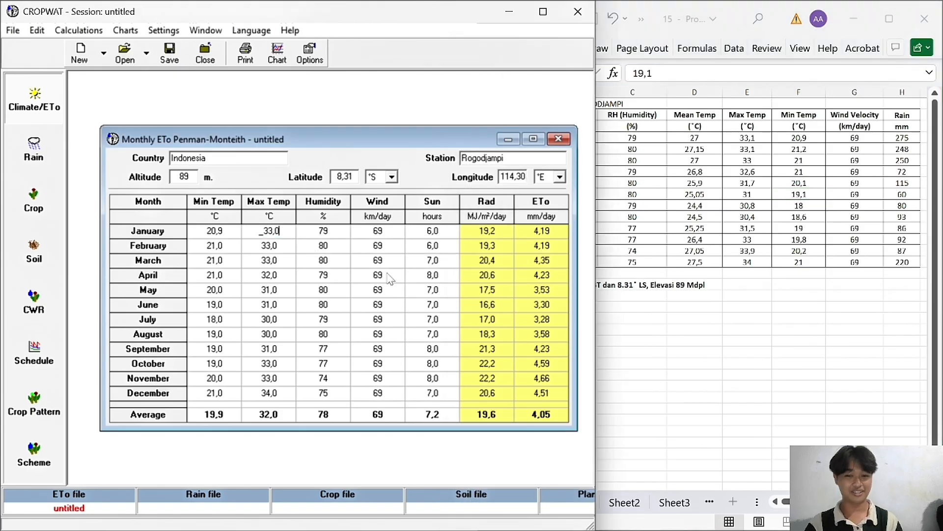
Step: Correct the minimum temperatures to the Excel decimals: February 21,2, May 20,1, June 19,1 and August 18,6 °C
{"action": "left_click", "coordinate": [214, 246]}
{"action": "type", "text": "21,2"}
{"action": "left_click", "coordinate": [215, 290]}
{"action": "type", "text": "20,1"}
{"action": "left_click", "coordinate": [215, 305]}
{"action": "type", "text": "19,1"}
{"action": "left_click", "coordinate": [215, 319]}
{"action": "left_click", "coordinate": [214, 334]}
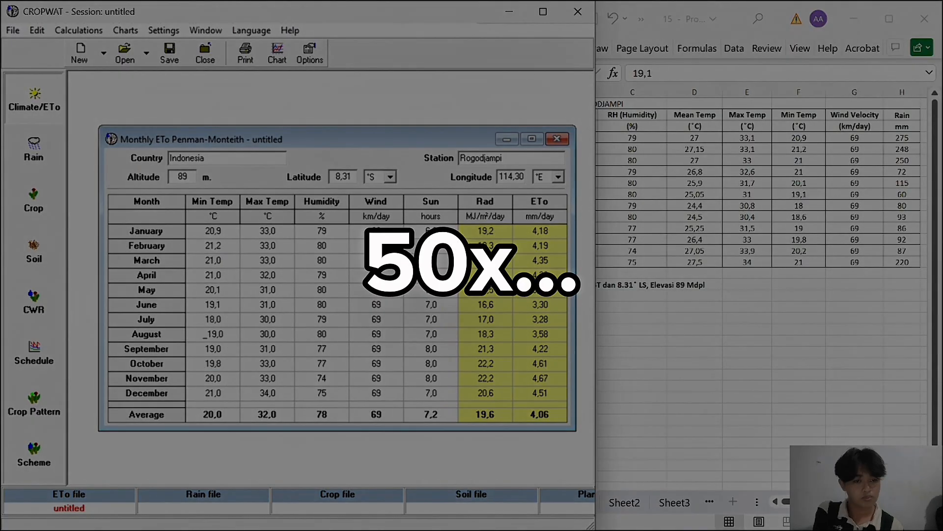
{"action": "type", "text": "18,6"}
Step: Correct the maximum temperatures to the Excel decimals, including February 33,1, July 30,8 and November 33,9 °C
{"action": "left_click", "coordinate": [268, 245]}
{"action": "type", "text": "33,1"}
{"action": "left_click", "coordinate": [268, 320]}
{"action": "type", "text": "30,8"}
{"action": "left_click", "coordinate": [268, 379]}
{"action": "type", "text": "33,9"}
Step: Correct the sunshine hours to the Excel decimals, including February 6,9, June 7,8, September 8,3 and October 8,4
{"action": "left_click_drag", "start_coordinate": [596, 314], "coordinate": [549, 315]}
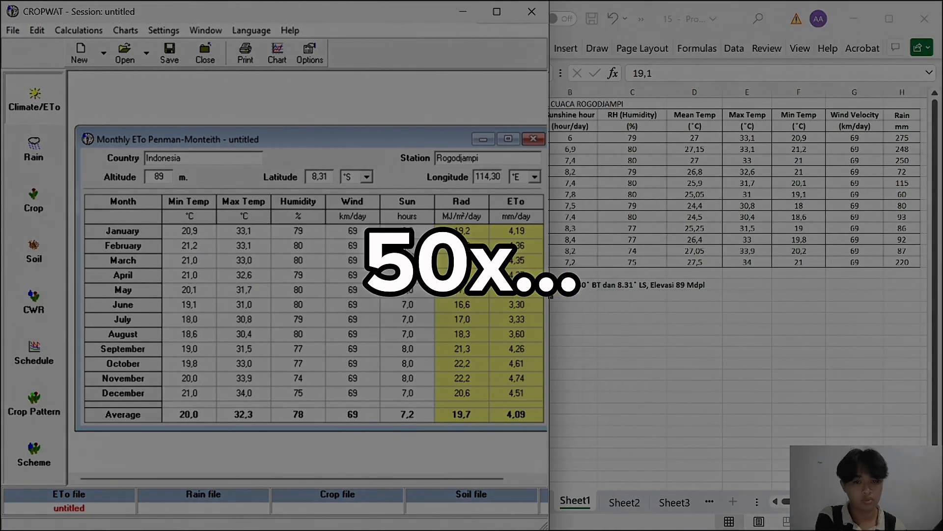
{"action": "left_click", "coordinate": [409, 248]}
{"action": "type", "text": "6,9"}
{"action": "left_click", "coordinate": [415, 306]}
{"action": "type", "text": "7,8"}
{"action": "left_click", "coordinate": [416, 364]}
{"action": "type", "text": "8,4"}
Step: Set the sunshine hours to 8,2 for November and 7,2 for December, and widen the CROPWAT window to show the whole table
{"action": "left_click", "coordinate": [417, 379]}
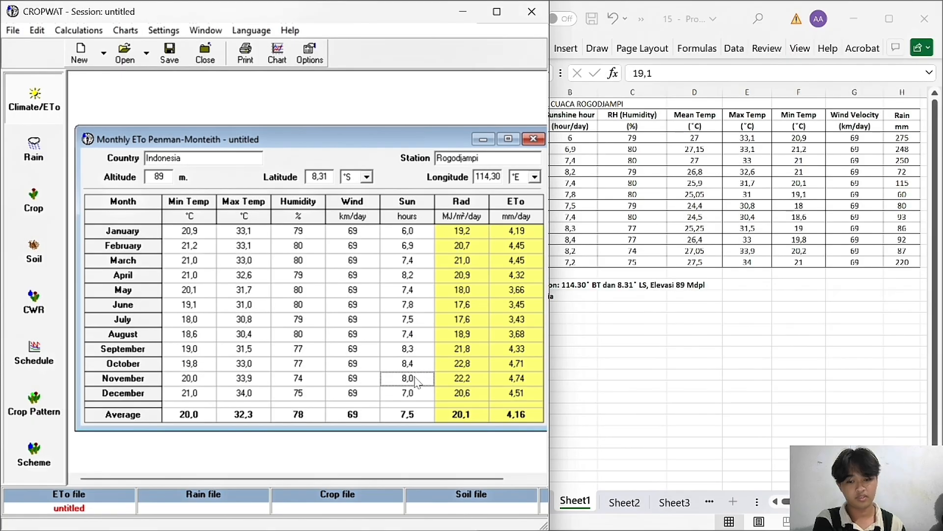
{"action": "left_click", "coordinate": [417, 382]}
{"action": "left_click", "coordinate": [417, 380]}
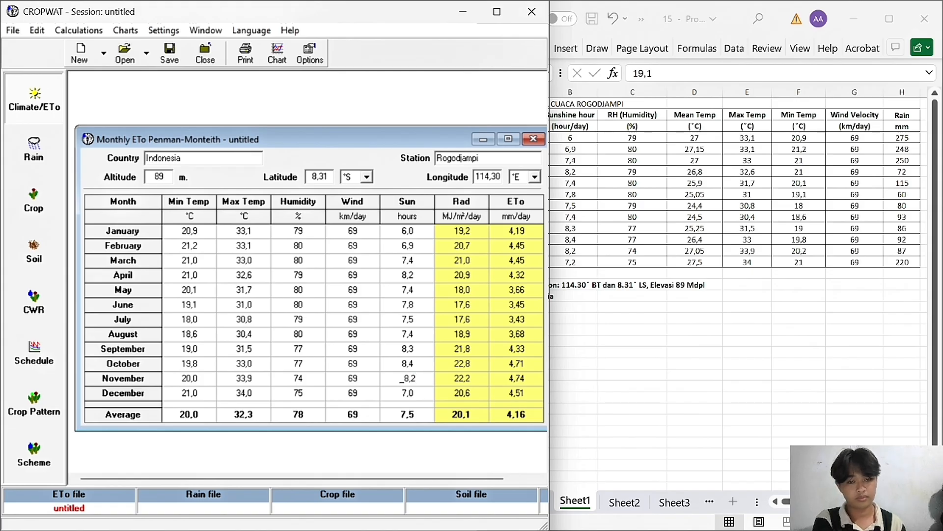
{"action": "key", "text": "Return"}
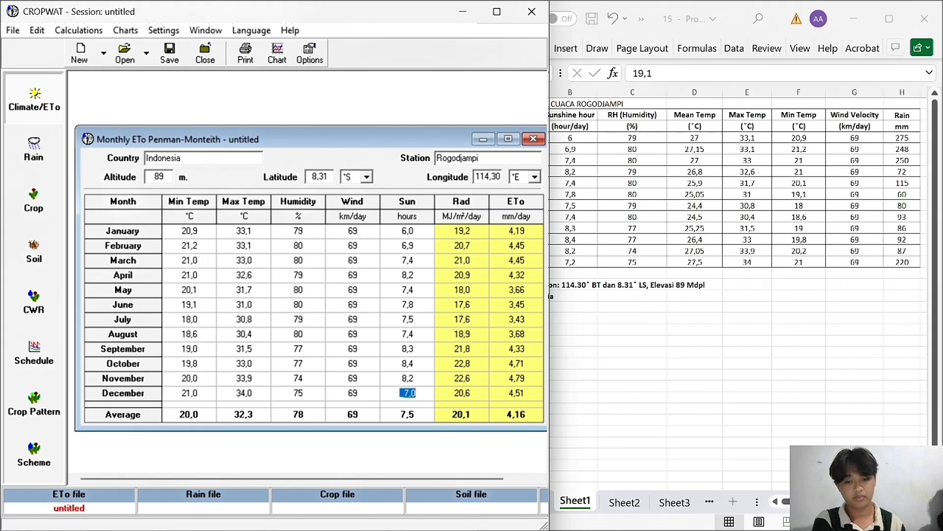
{"action": "key", "text": "Right"}
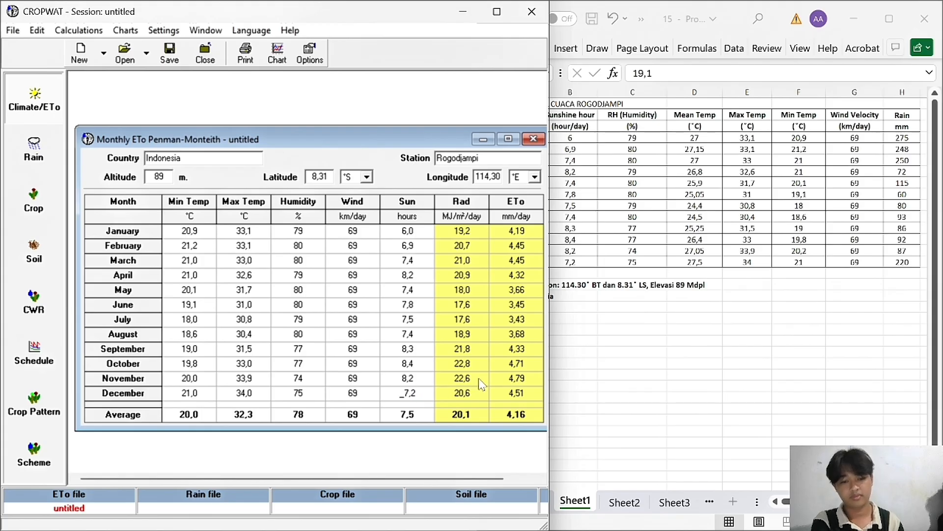
{"action": "left_click_drag", "start_coordinate": [549, 329], "coordinate": [611, 330]}
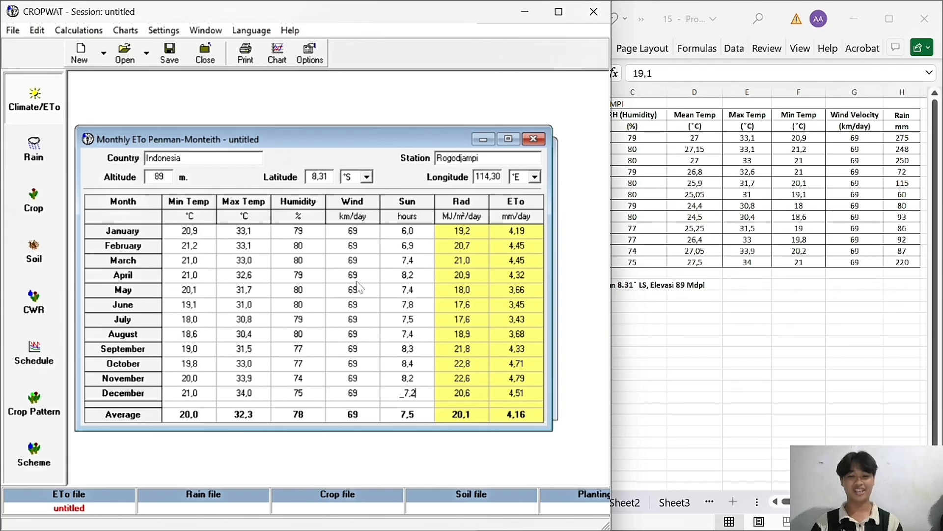
{"action": "left_click", "coordinate": [691, 281]}
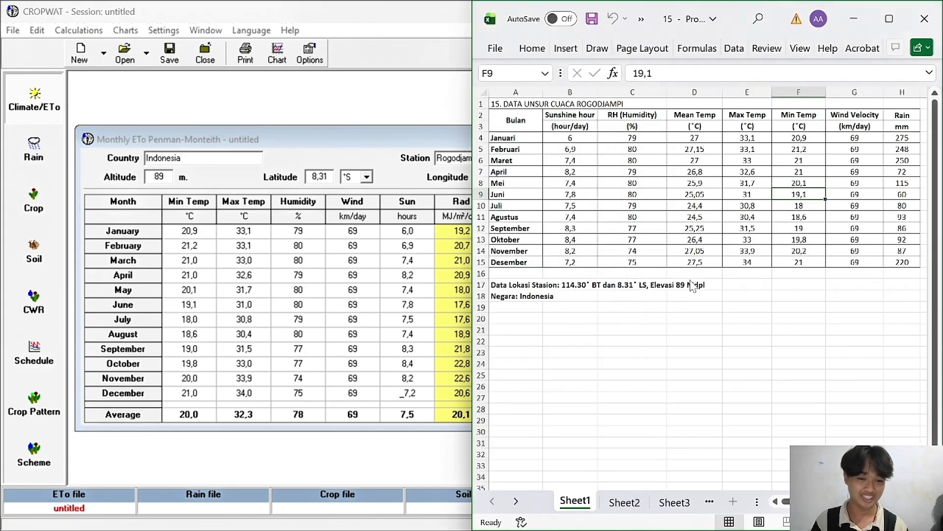
{"action": "left_click", "coordinate": [401, 321]}
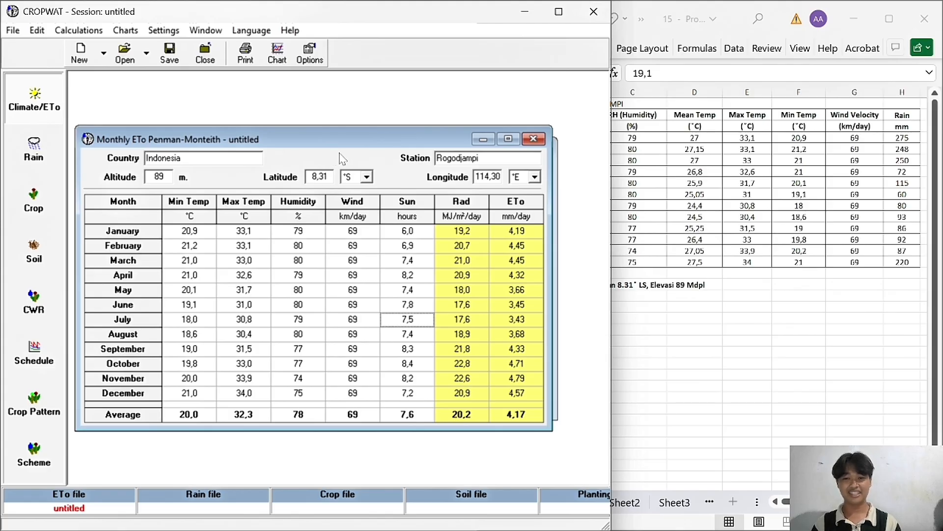
Step: Minimise the monthly ETo form and enter Rogodjampi as the station in the monthly rain form
{"action": "left_click", "coordinate": [39, 147]}
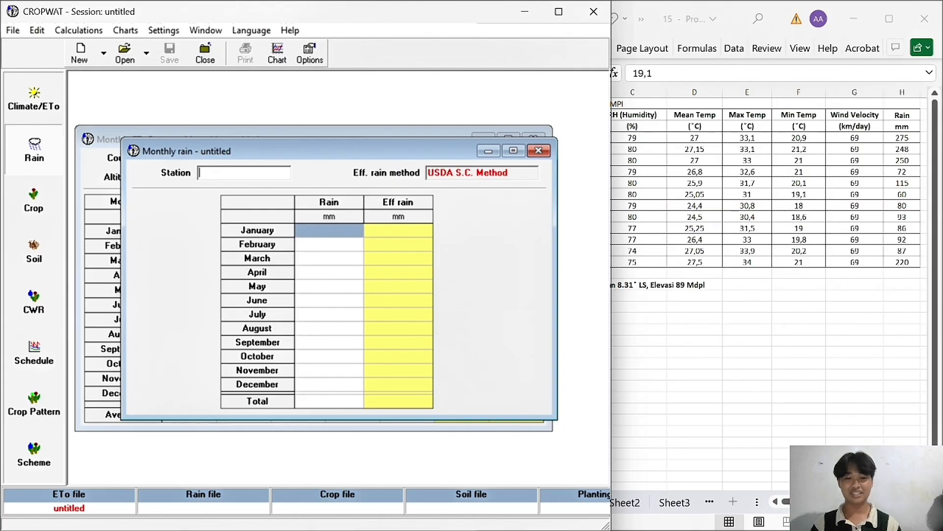
{"action": "left_click", "coordinate": [47, 94]}
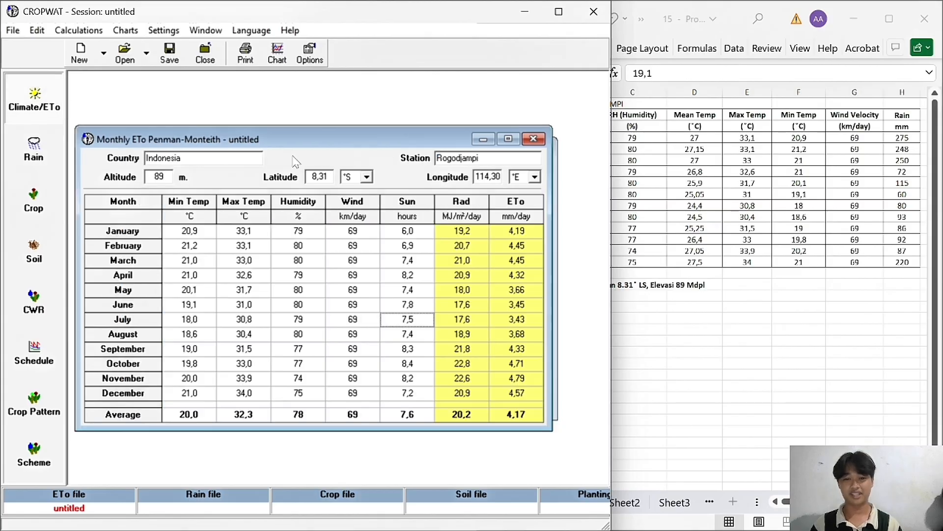
{"action": "left_click", "coordinate": [488, 138]}
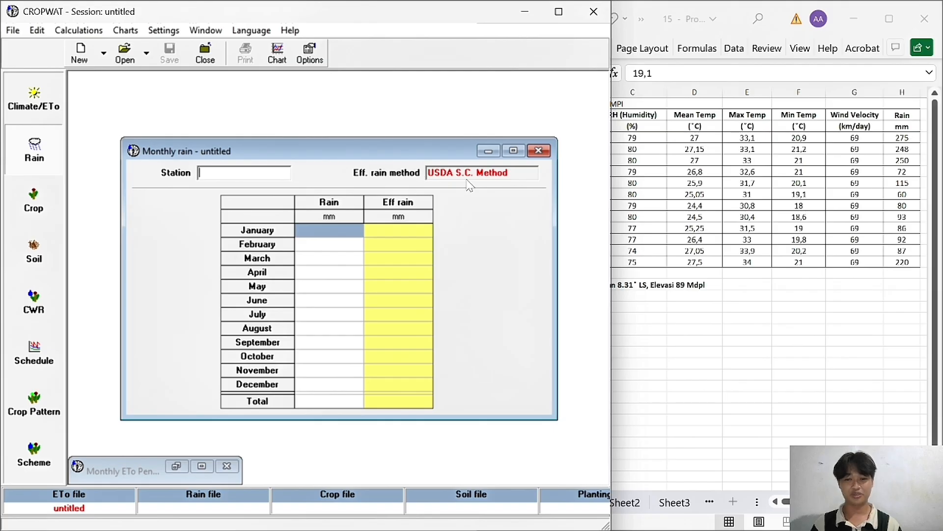
{"action": "left_click", "coordinate": [790, 298]}
{"action": "left_click", "coordinate": [333, 223]}
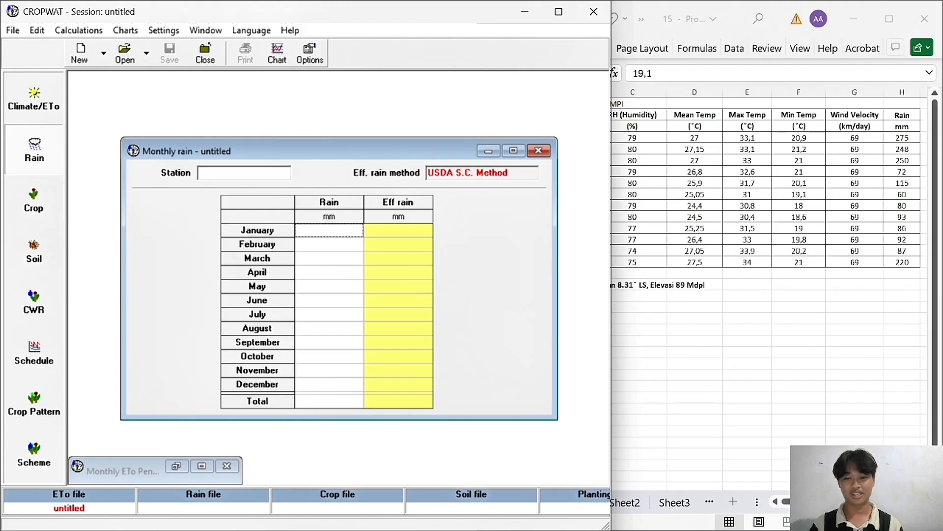
{"action": "type", "text": "Rogodjampi"}
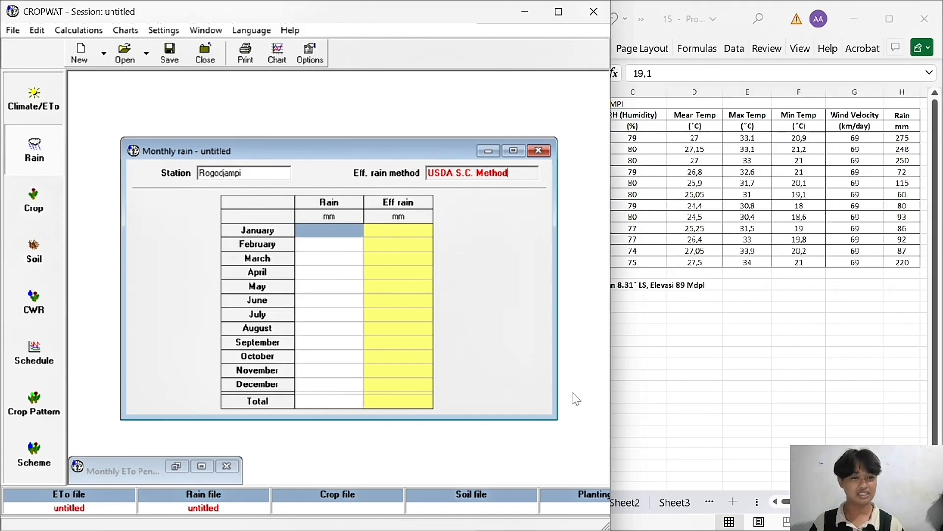
Step: Enter the monthly rainfall from the Excel sheet: January 275, February 248 and March 250 mm
{"action": "left_click", "coordinate": [872, 256]}
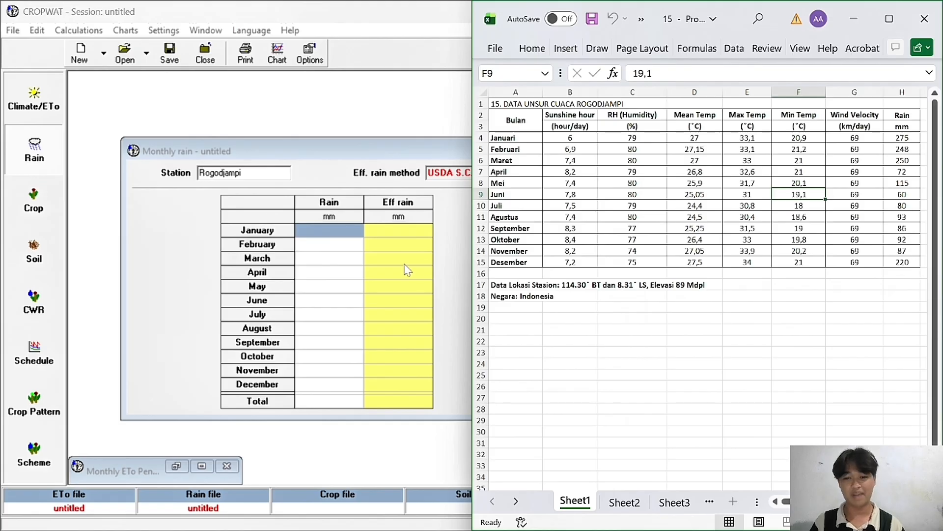
{"action": "left_click", "coordinate": [329, 229]}
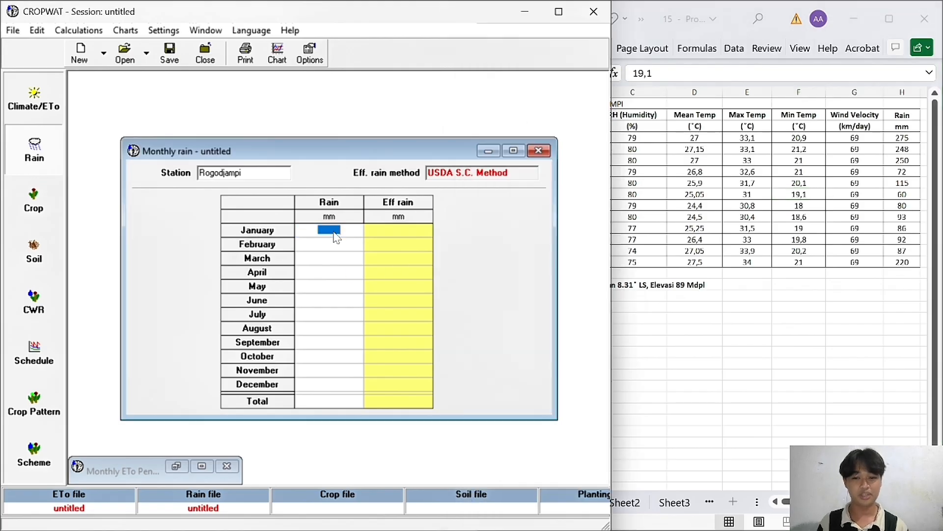
{"action": "type", "text": "275"}
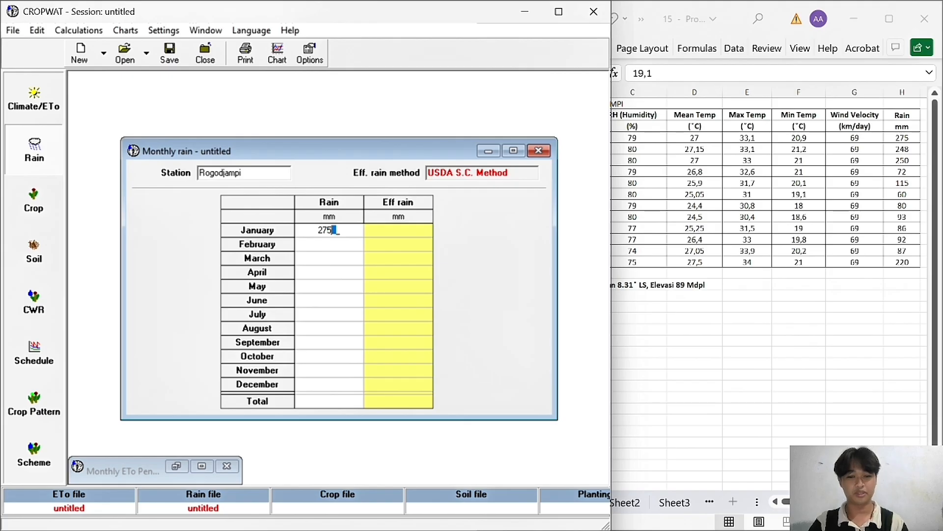
{"action": "key", "text": "Return"}
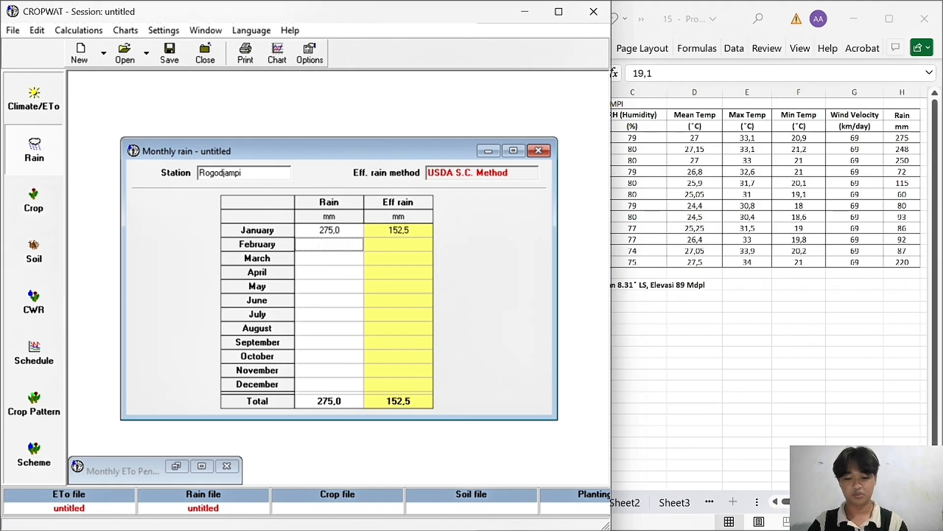
{"action": "type", "text": "248"}
{"action": "key", "text": "Return"}
{"action": "type", "text": "250"}
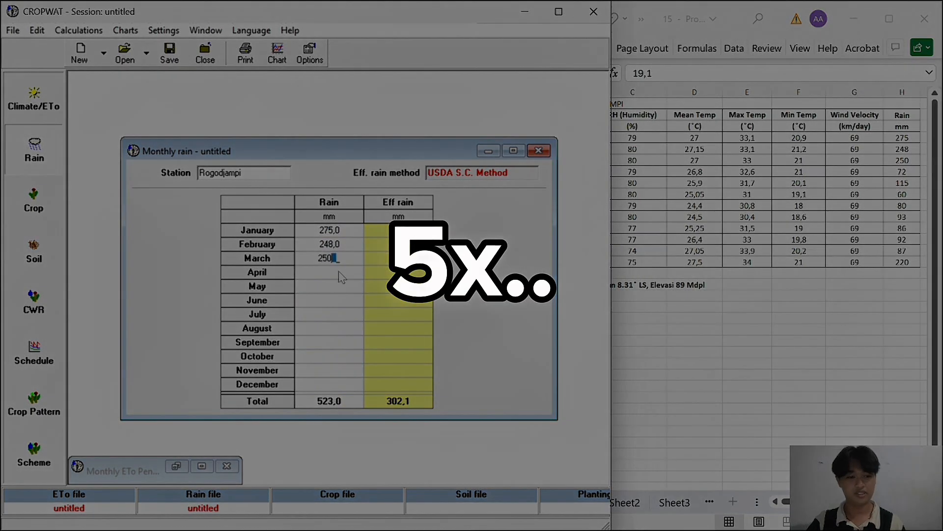
{"action": "key", "text": "Return"}
Step: Enter the rainfall for April 72, May 115 and June 60 mm
{"action": "type", "text": "72"}
{"action": "key", "text": "Return"}
{"action": "type", "text": "115"}
{"action": "key", "text": "Return"}
{"action": "type", "text": "60"}
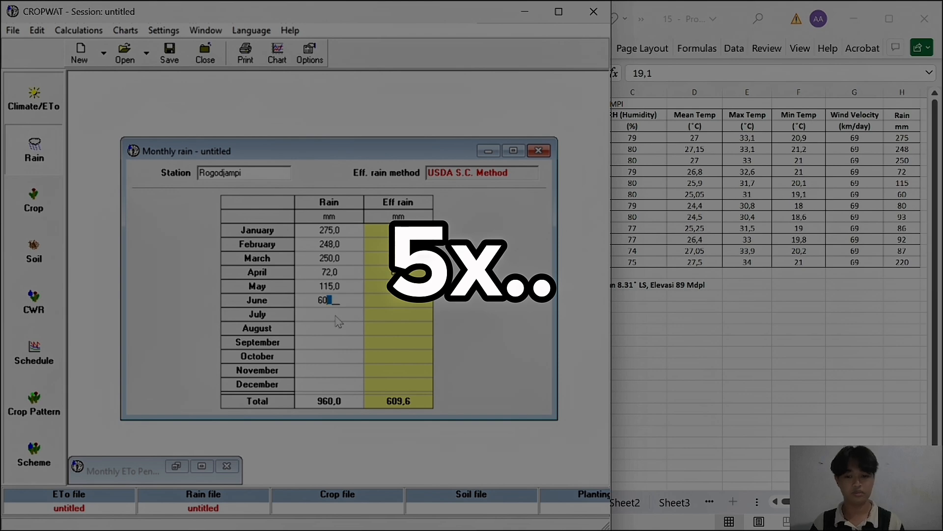
{"action": "key", "text": "Return"}
Step: Enter the rainfall for July 80, August 93 and September 86 mm
{"action": "type", "text": "80"}
{"action": "key", "text": "Return"}
{"action": "type", "text": "93"}
{"action": "key", "text": "Return"}
{"action": "type", "text": "86"}
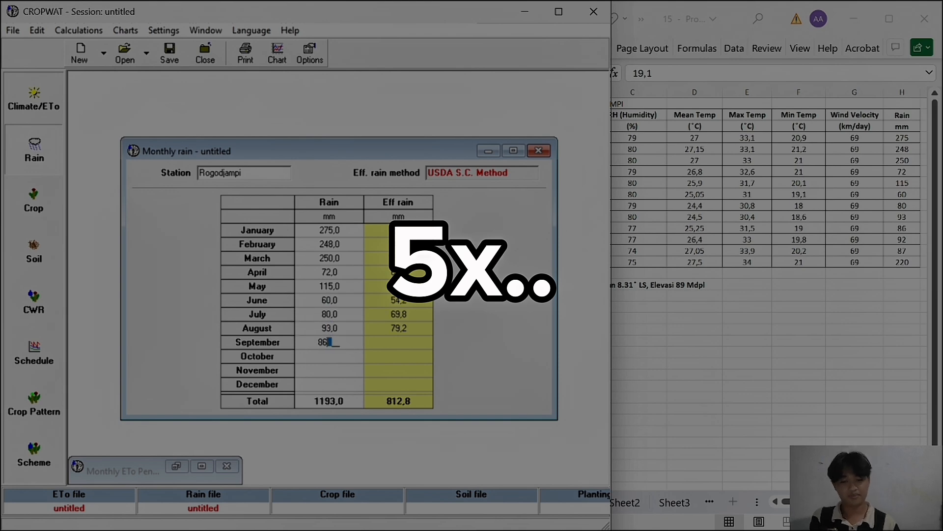
{"action": "key", "text": "Return"}
Step: Enter the rainfall for October 92, November 87 and December 220 mm
{"action": "type", "text": "92"}
{"action": "key", "text": "Return"}
{"action": "type", "text": "87"}
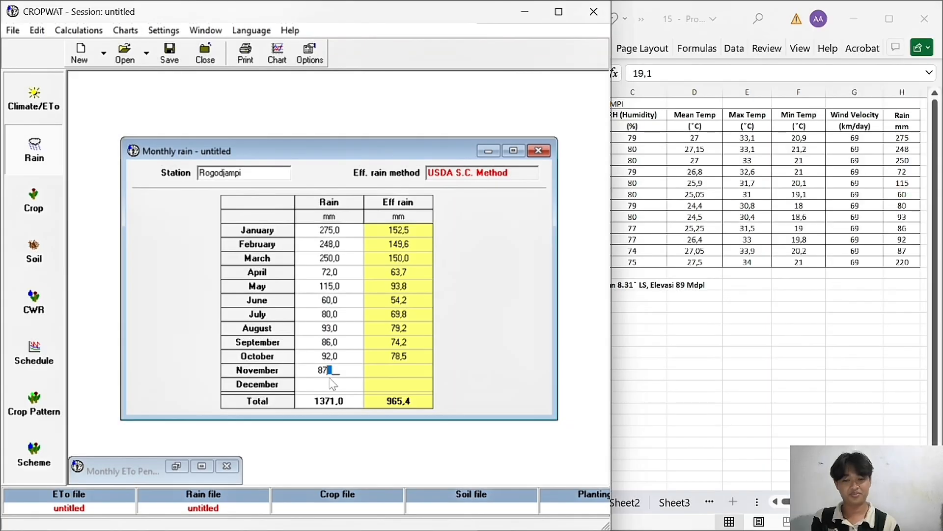
{"action": "key", "text": "Return"}
{"action": "type", "text": "220"}
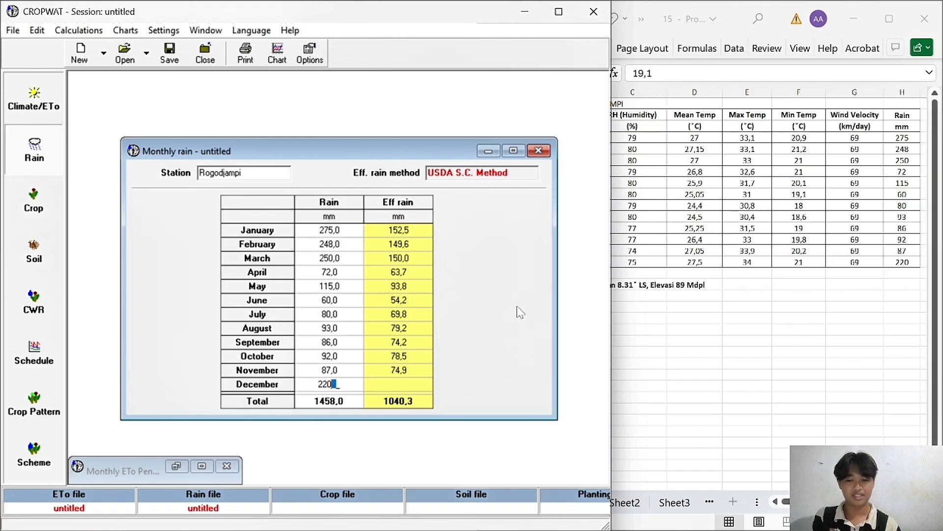
{"action": "left_click", "coordinate": [389, 286]}
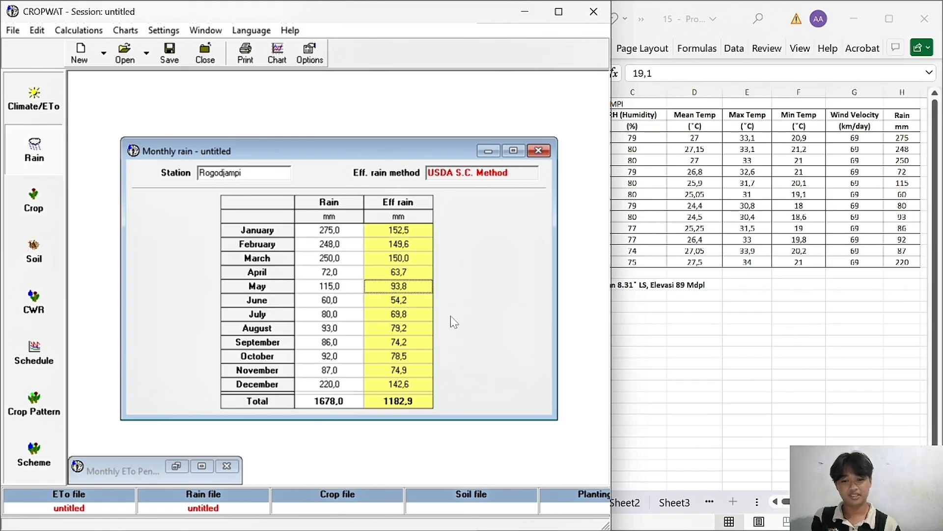
Step: Examine the calculated monthly effective rain values and their total
{"action": "key", "text": "Down"}
{"action": "key", "text": "Down"}
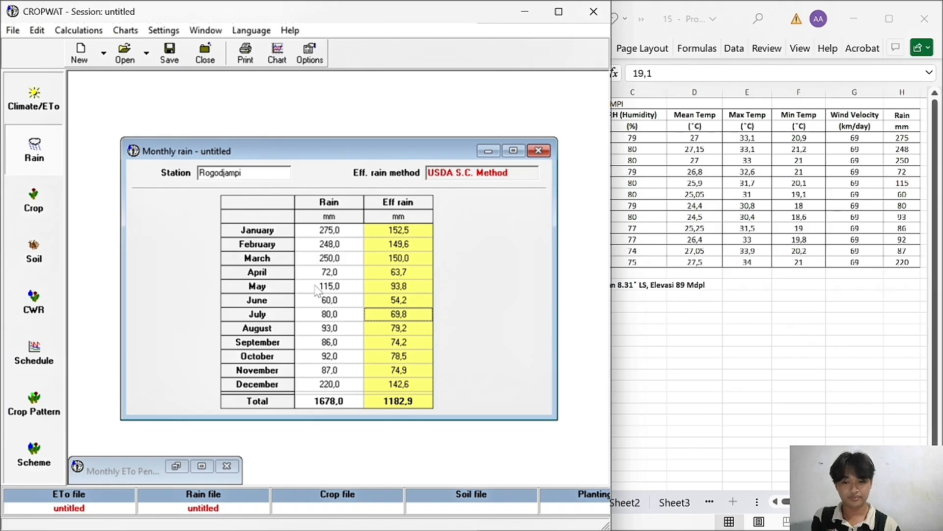
{"action": "key", "text": "Down"}
{"action": "key", "text": "Down"}
{"action": "key", "text": "Down"}
{"action": "key", "text": "Up"}
{"action": "key", "text": "Up"}
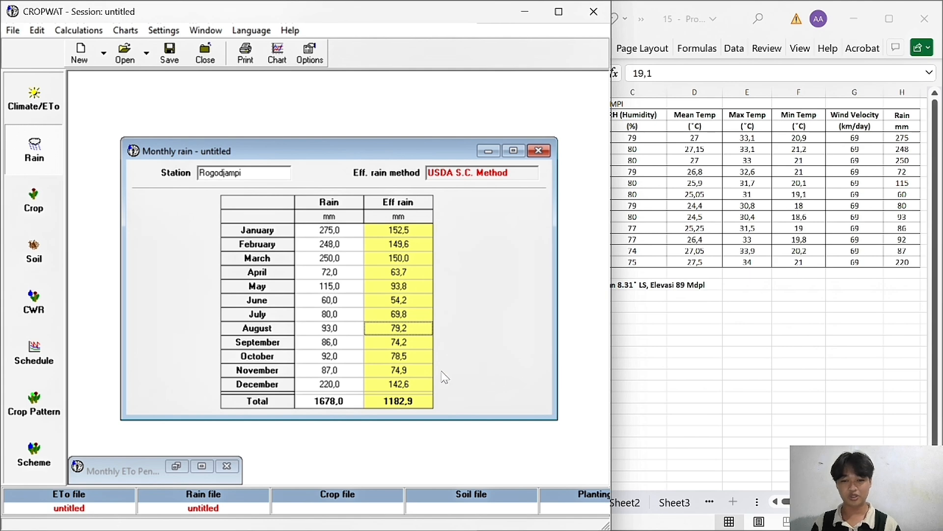
{"action": "left_click", "coordinate": [403, 405]}
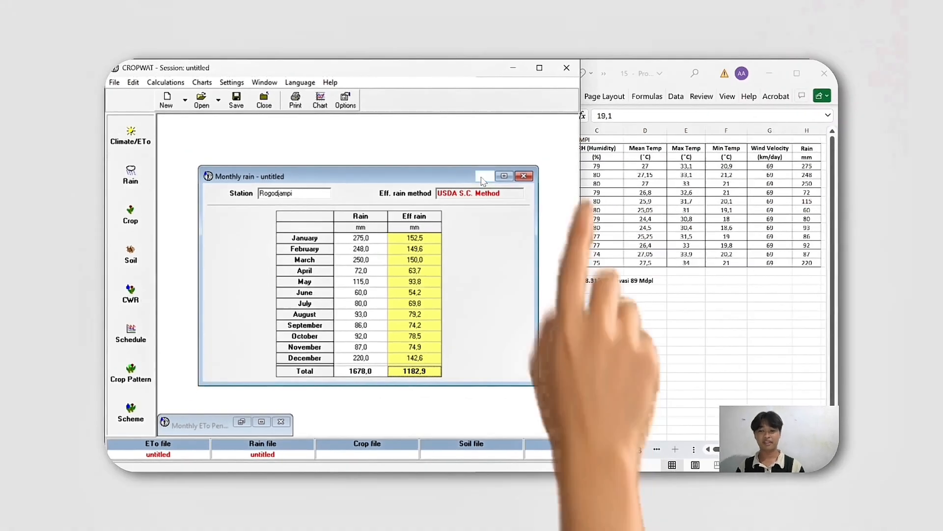
Step: Minimise the monthly rain form and load the FAO crop file MAIZE.CRO into the dry crop form
{"action": "left_click", "coordinate": [488, 151]}
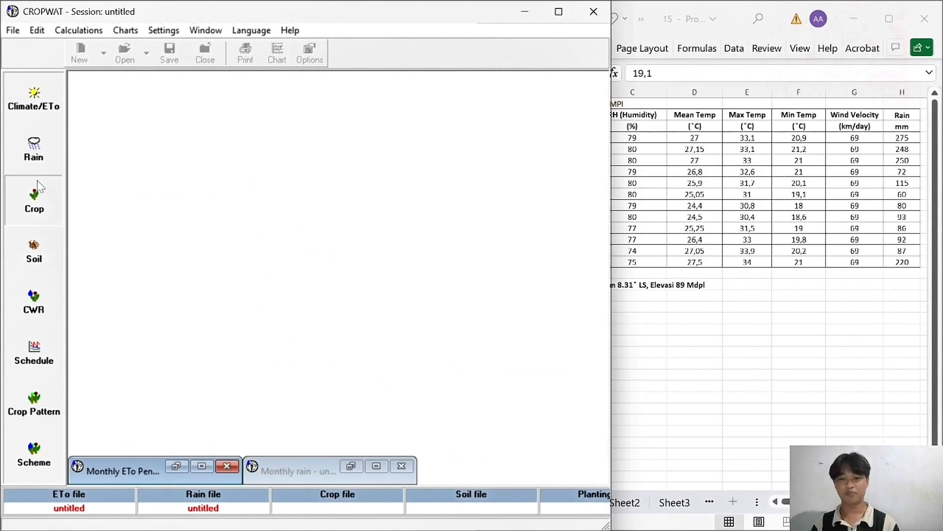
{"action": "left_click", "coordinate": [39, 187]}
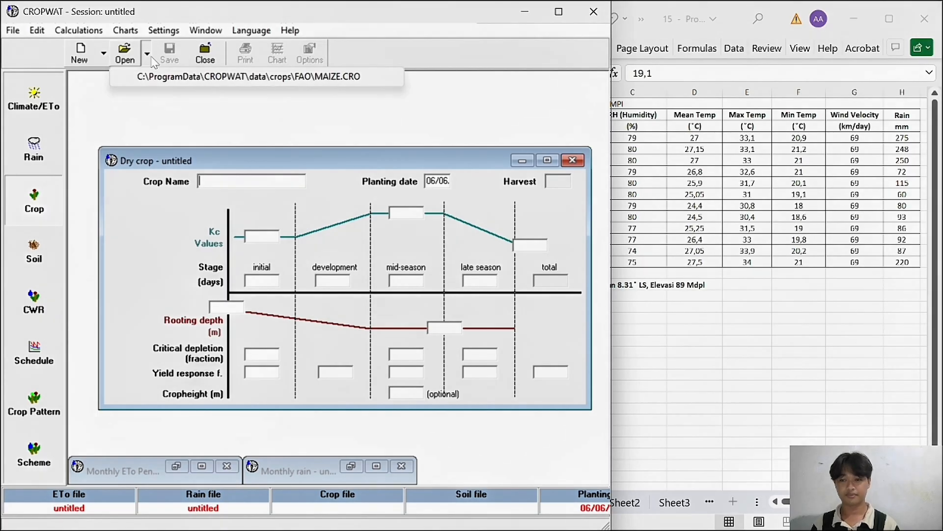
{"action": "left_click", "coordinate": [125, 53]}
{"action": "scroll", "coordinate": [455, 198], "scroll_direction": "down", "scroll_amount": 12}
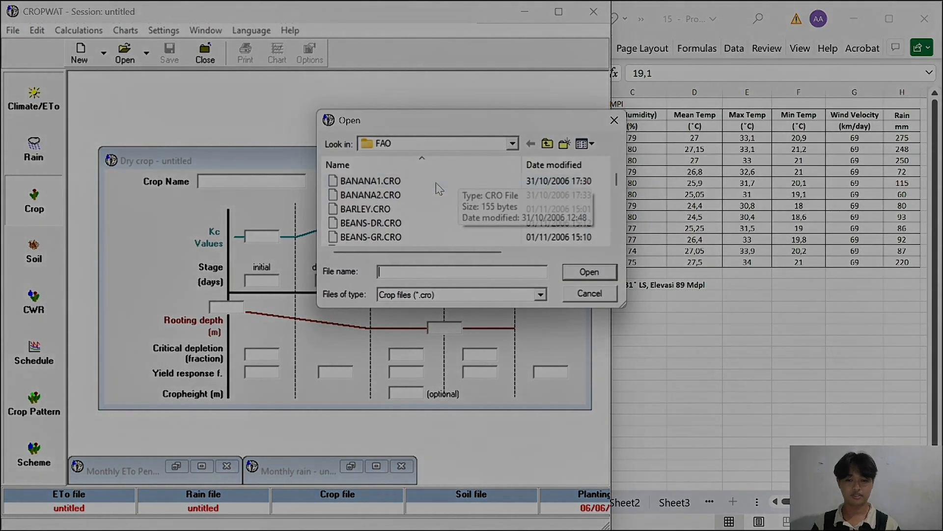
{"action": "scroll", "coordinate": [430, 220], "scroll_direction": "down", "scroll_amount": 1}
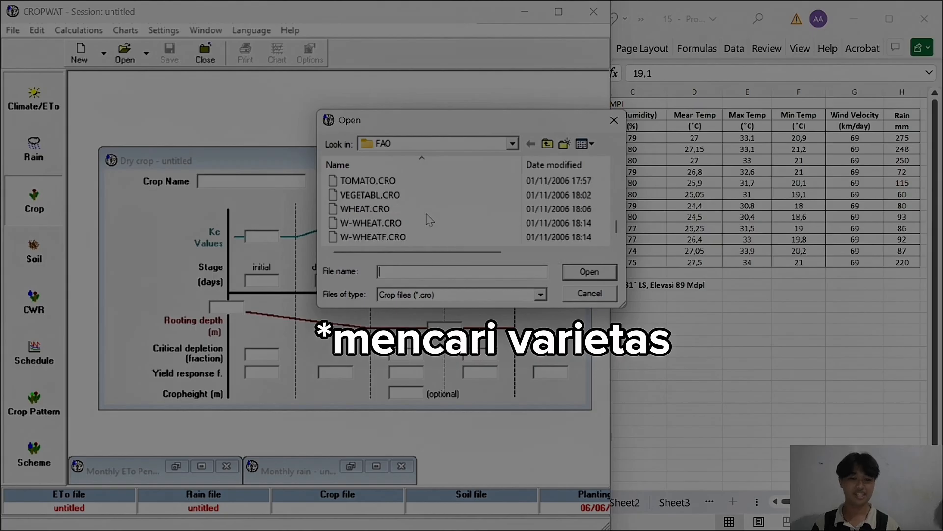
{"action": "scroll", "coordinate": [430, 220], "scroll_direction": "up", "scroll_amount": 10}
{"action": "scroll", "coordinate": [430, 220], "scroll_direction": "down", "scroll_amount": 12}
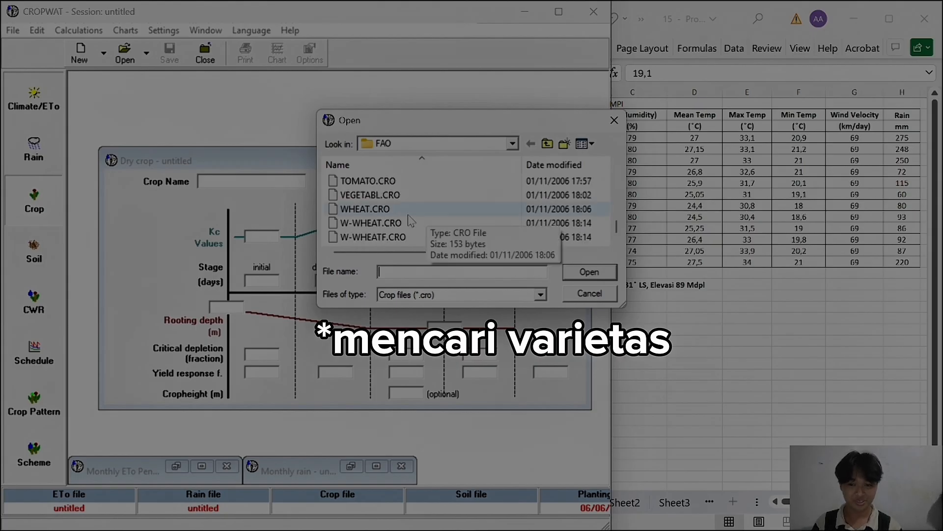
{"action": "scroll", "coordinate": [430, 220], "scroll_direction": "up", "scroll_amount": 5}
{"action": "left_click", "coordinate": [372, 183]}
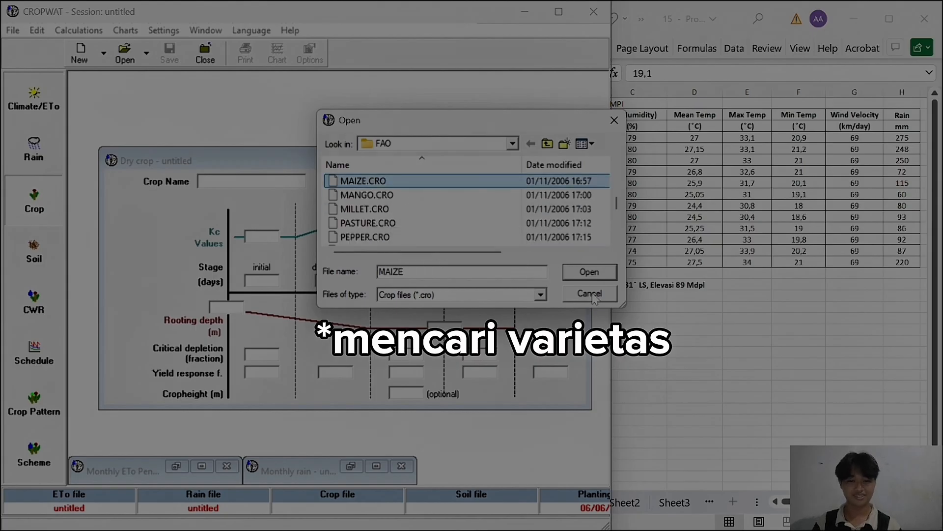
{"action": "left_click", "coordinate": [585, 272]}
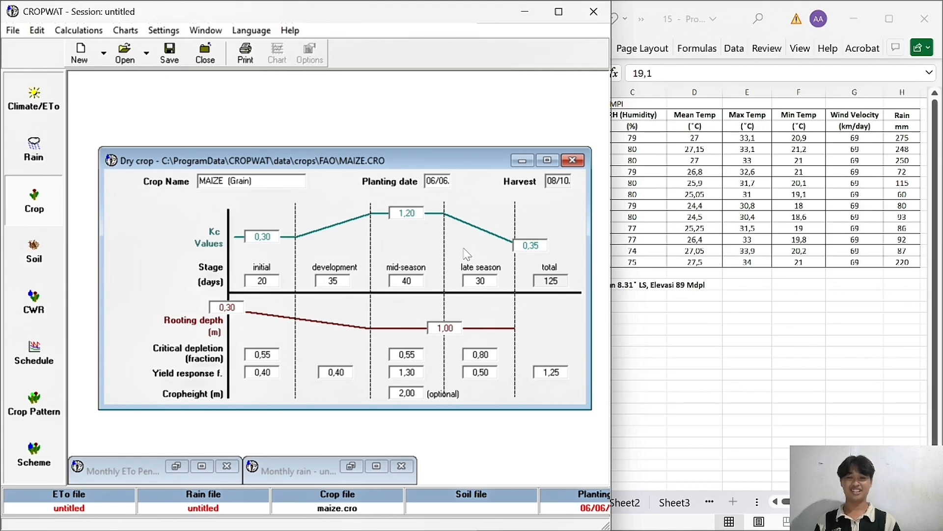
Step: Browse the FAO crop files and reload MAIZE.CRO into the dry crop form
{"action": "left_click", "coordinate": [265, 180]}
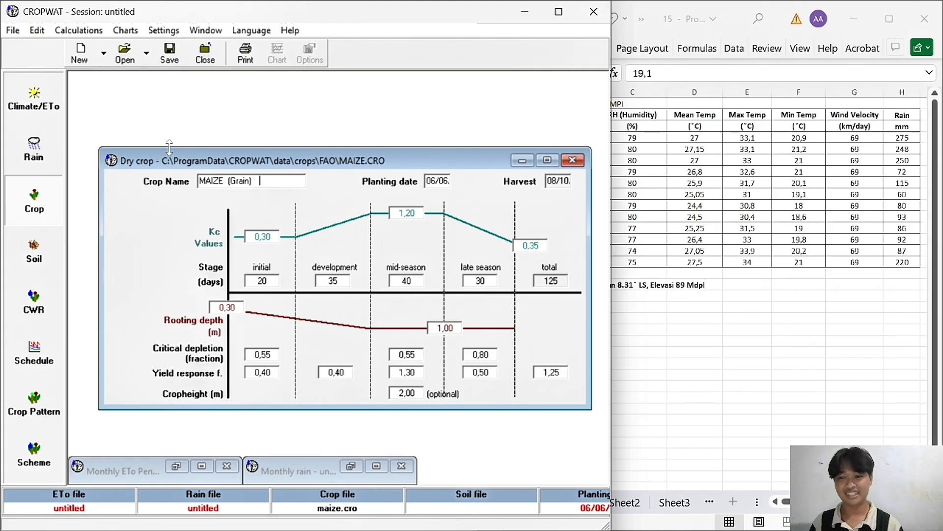
{"action": "left_click", "coordinate": [137, 54]}
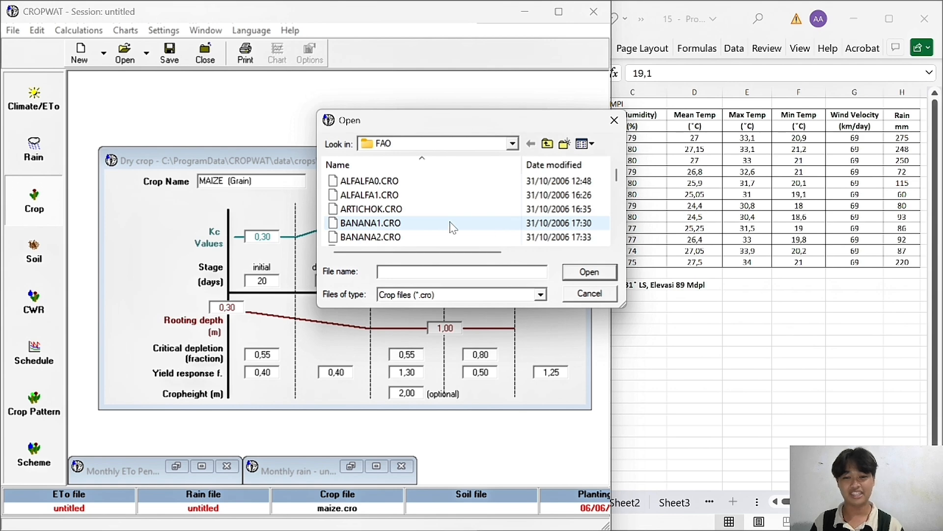
{"action": "scroll", "coordinate": [450, 227], "scroll_direction": "down", "scroll_amount": 2}
{"action": "scroll", "coordinate": [453, 227], "scroll_direction": "down", "scroll_amount": 2}
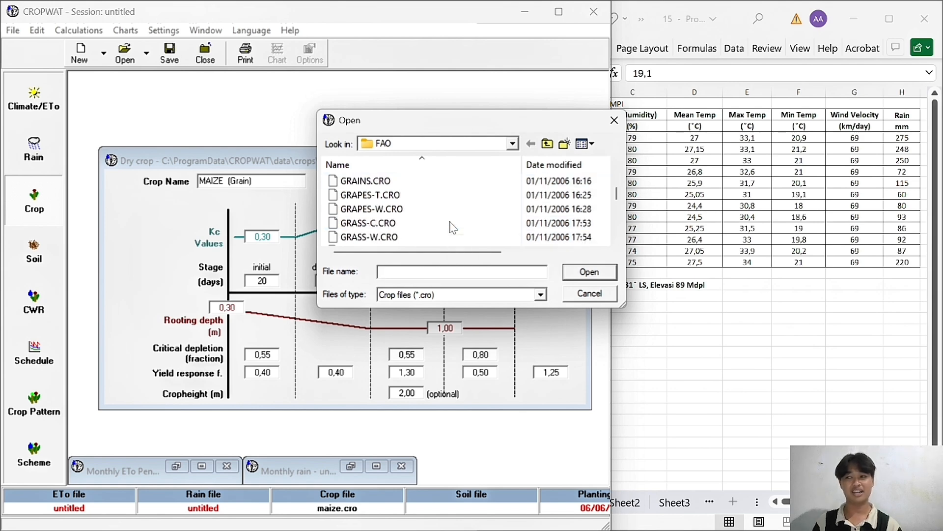
{"action": "scroll", "coordinate": [453, 227], "scroll_direction": "down", "scroll_amount": 5}
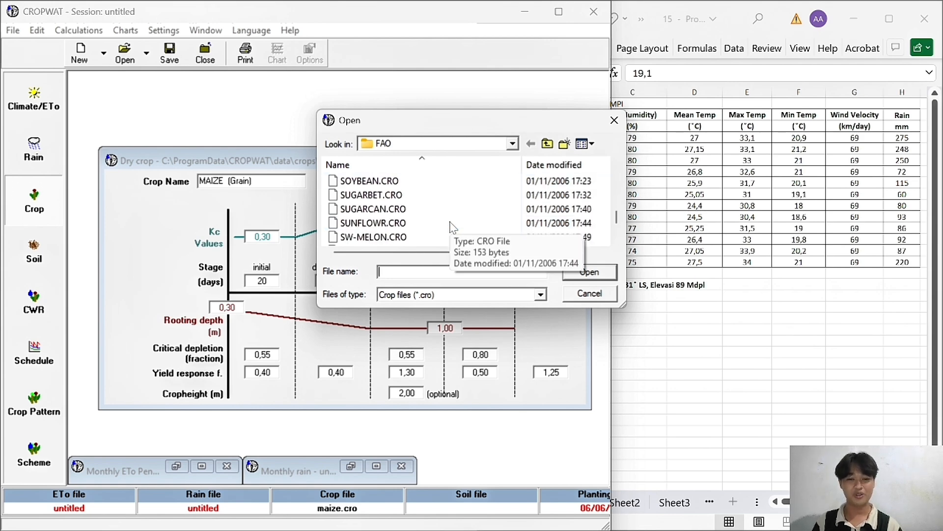
{"action": "scroll", "coordinate": [449, 221], "scroll_direction": "up", "scroll_amount": 3}
{"action": "scroll", "coordinate": [445, 204], "scroll_direction": "up", "scroll_amount": 3}
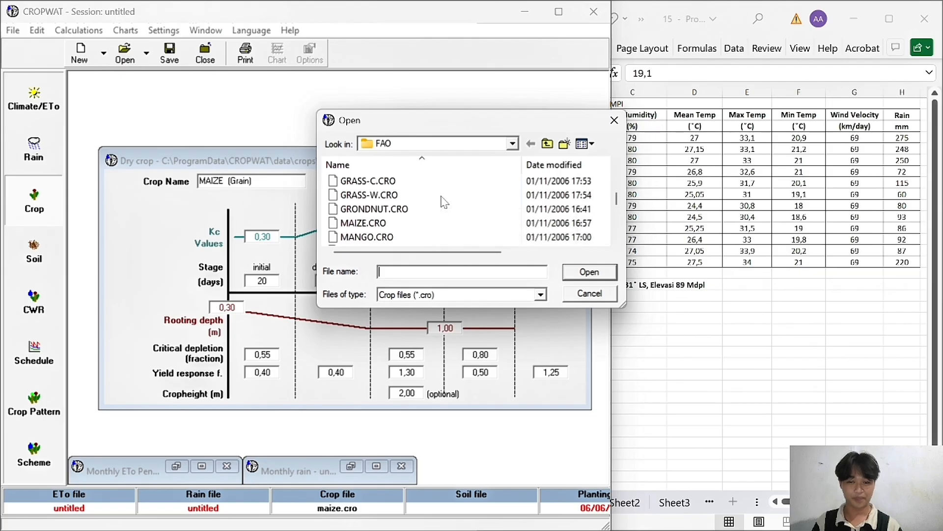
{"action": "scroll", "coordinate": [445, 202], "scroll_direction": "up", "scroll_amount": 1}
{"action": "scroll", "coordinate": [443, 201], "scroll_direction": "down", "scroll_amount": 2}
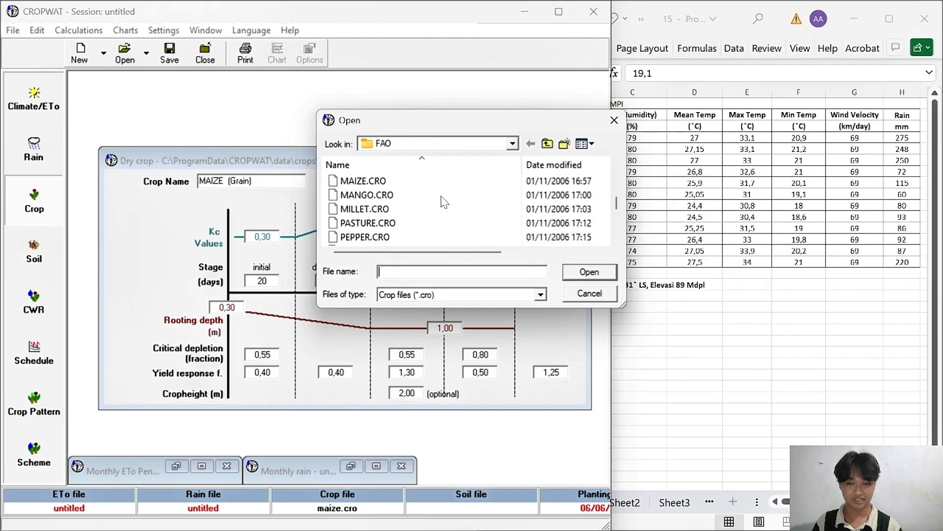
{"action": "left_click", "coordinate": [400, 181]}
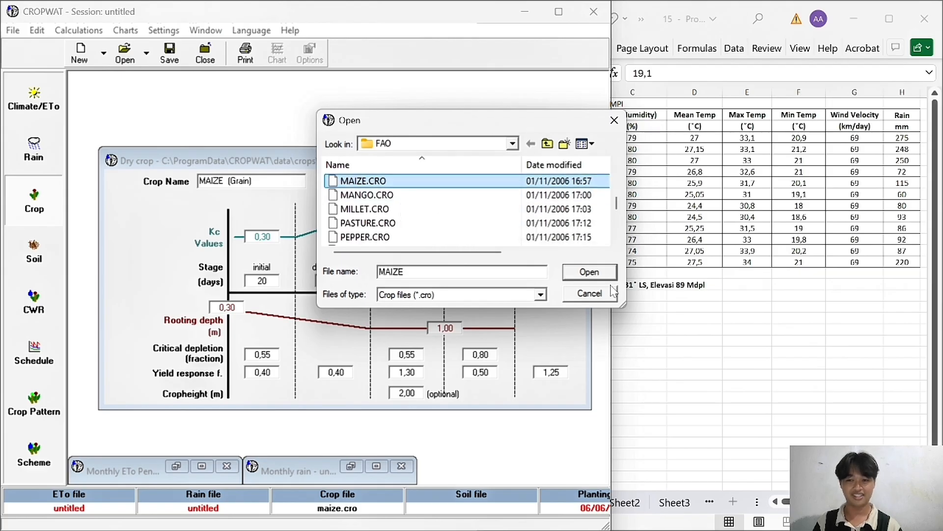
{"action": "left_click", "coordinate": [589, 272]}
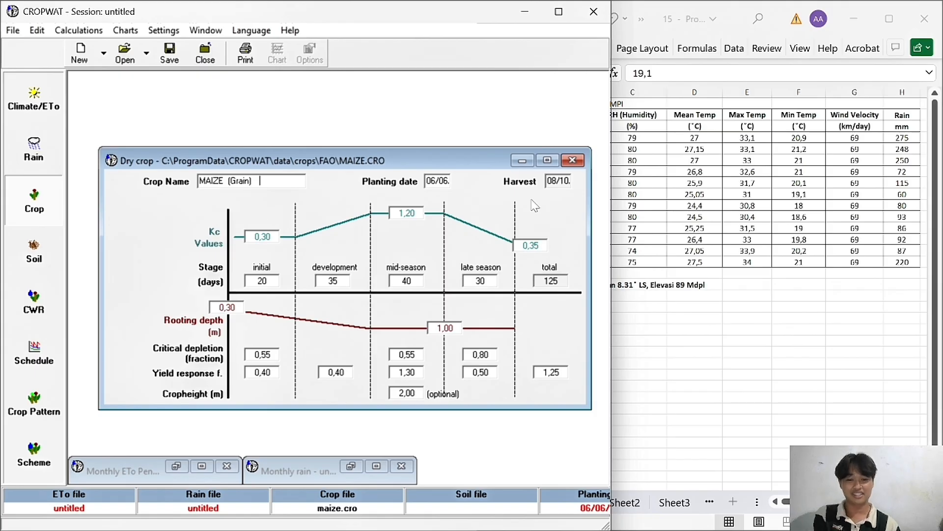
Step: Load the soil file BLACK CLAY SOIL.SOI into the session, and minimise the dry crop and soil forms
{"action": "left_click", "coordinate": [522, 160]}
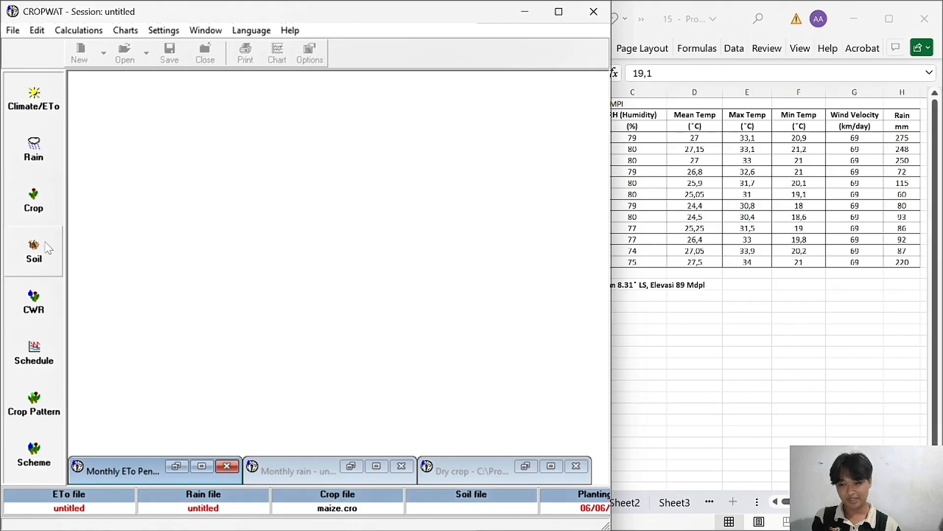
{"action": "left_click", "coordinate": [48, 247]}
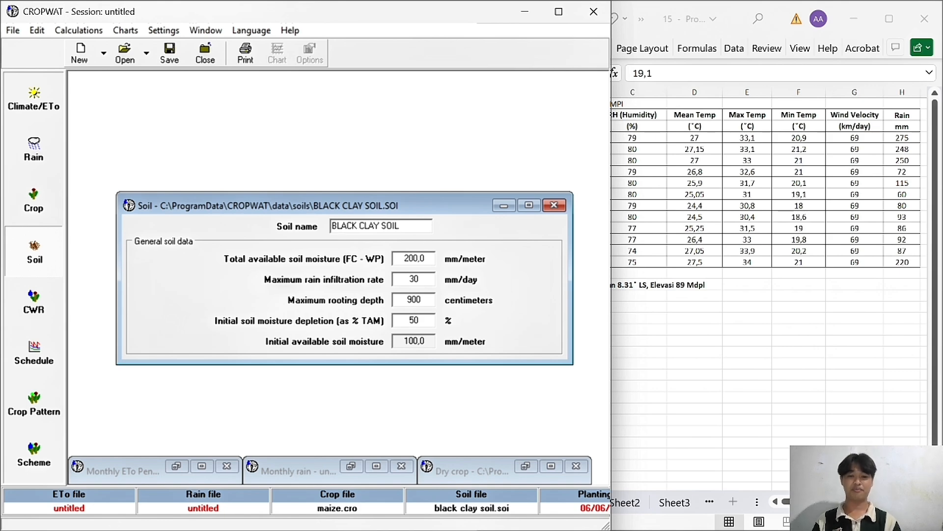
{"action": "left_click", "coordinate": [427, 259]}
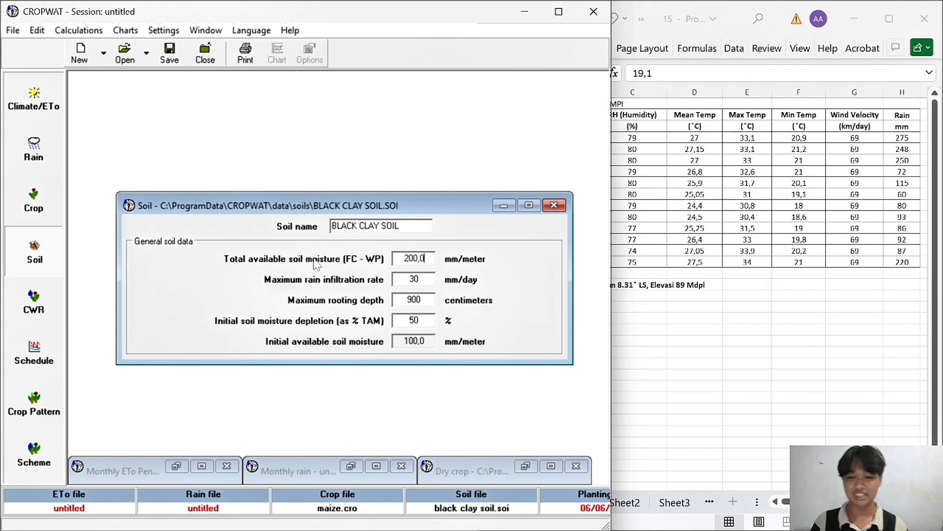
{"action": "left_click", "coordinate": [502, 206]}
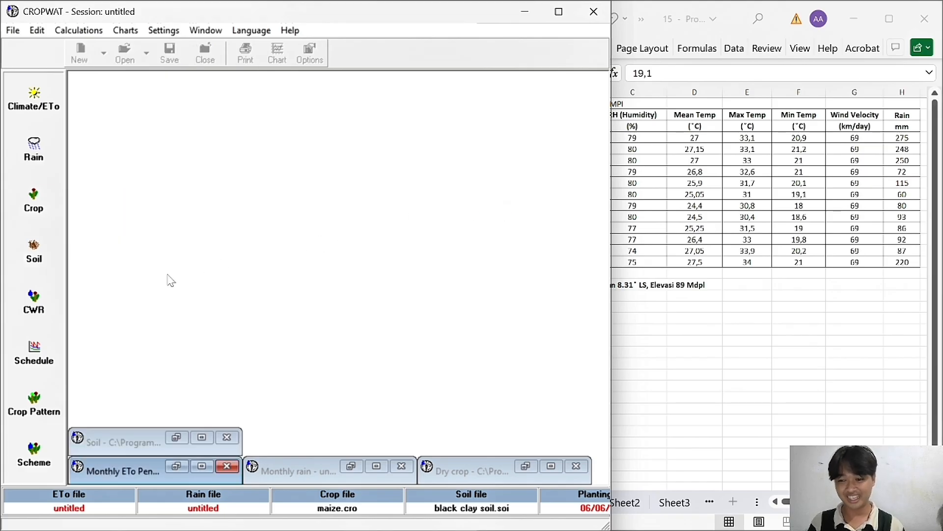
Step: Calculate the crop water requirements for the maize crop and generate its crop irrigation schedule
{"action": "left_click", "coordinate": [34, 301]}
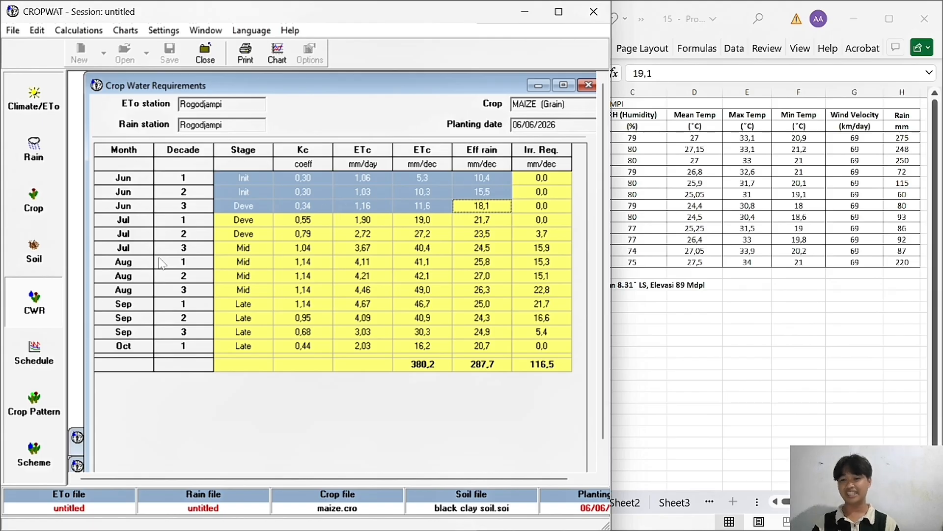
{"action": "left_click", "coordinate": [34, 354]}
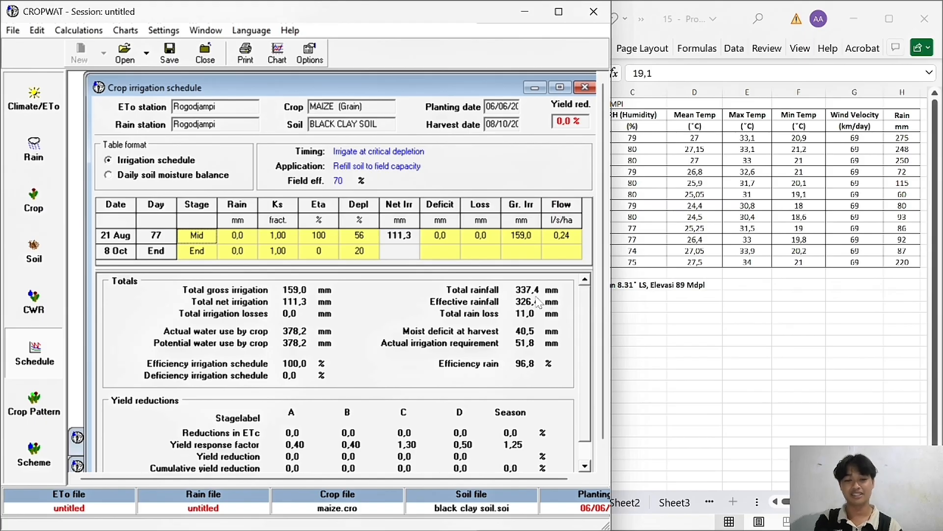
{"action": "key", "text": "Down"}
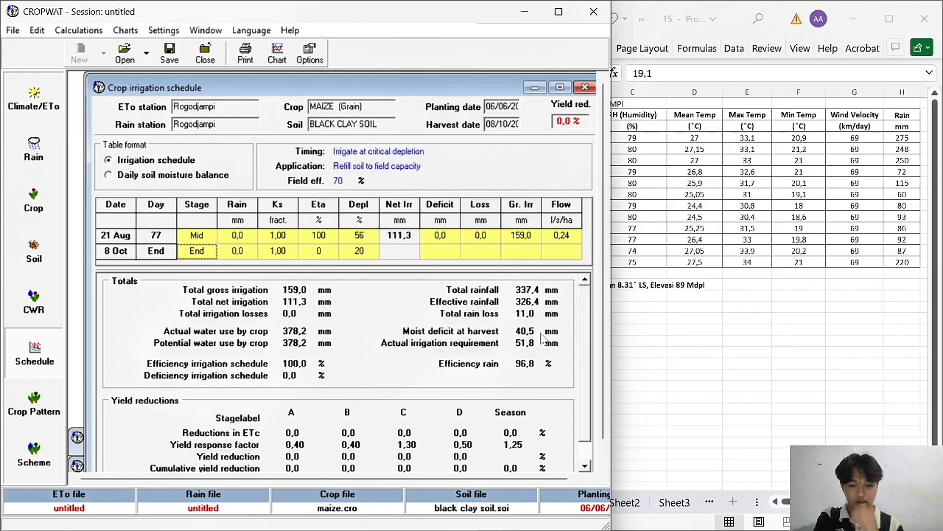